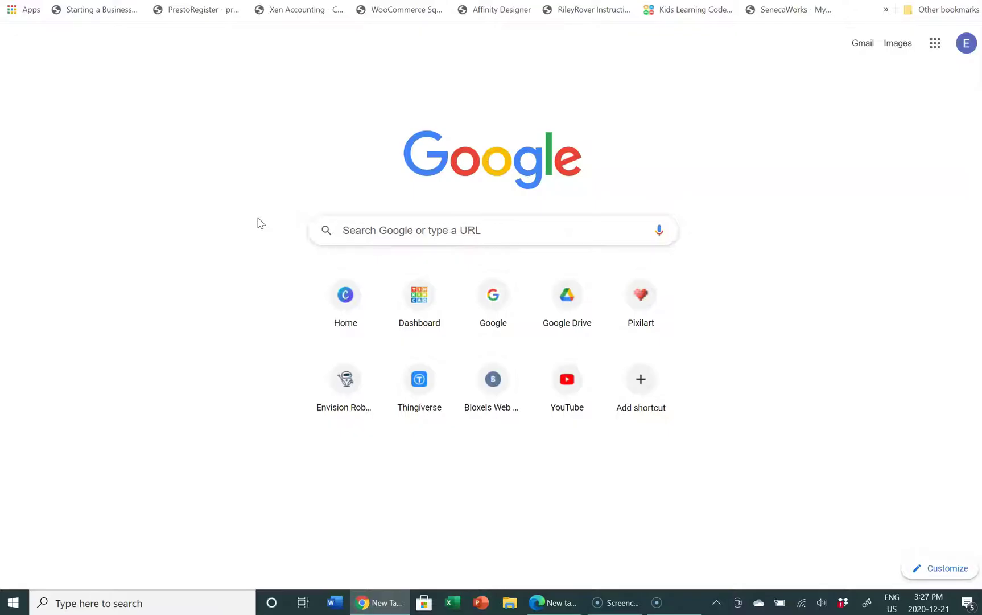
- Search Google for 'snowflake png transparent black and white'
click(365, 227)
text(sn)
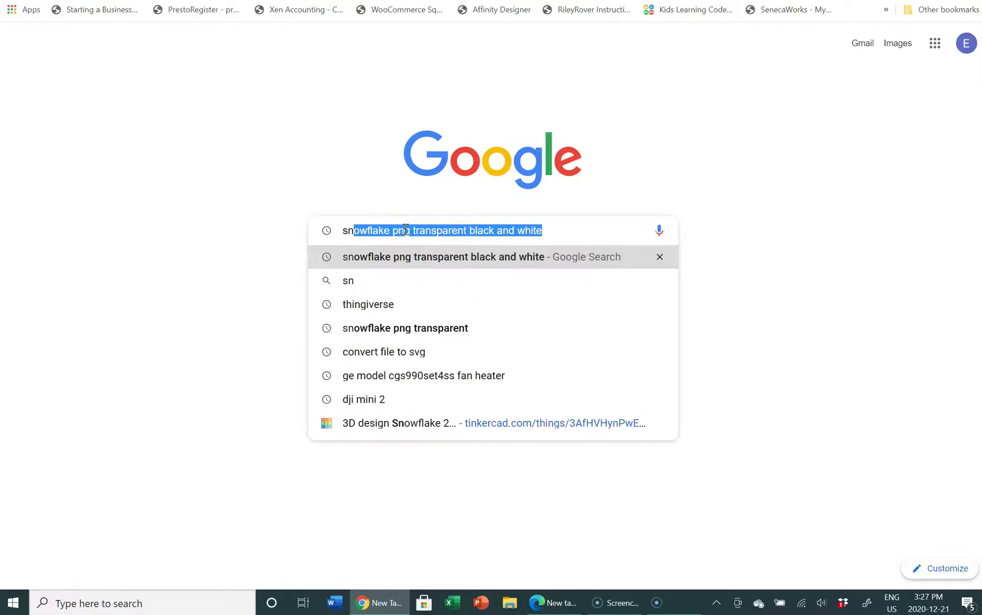
text(owflake )
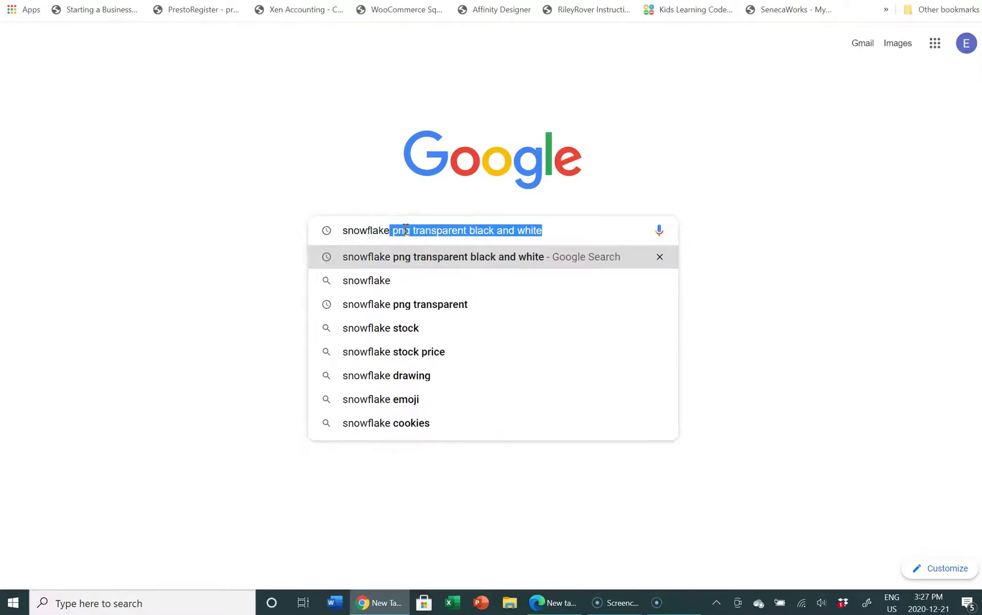
text(png)
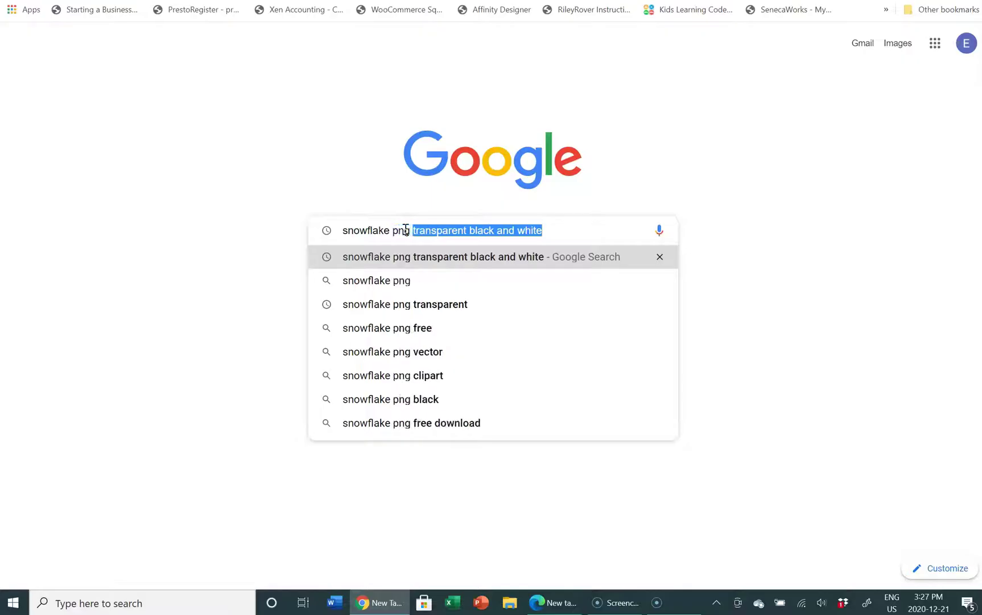
text(transap)
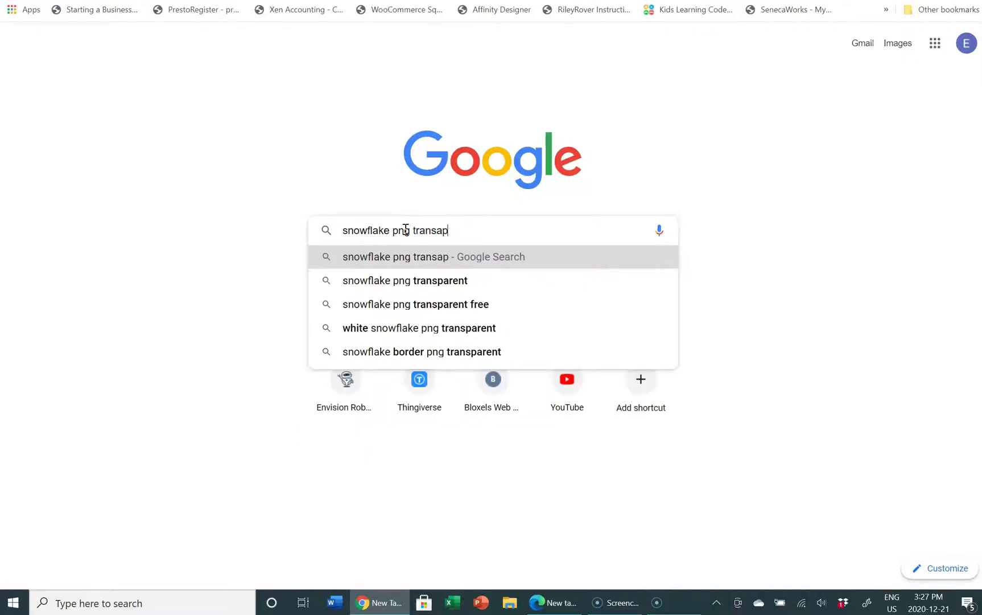
key(BackSpace)
key(BackSpace)
text(parent )
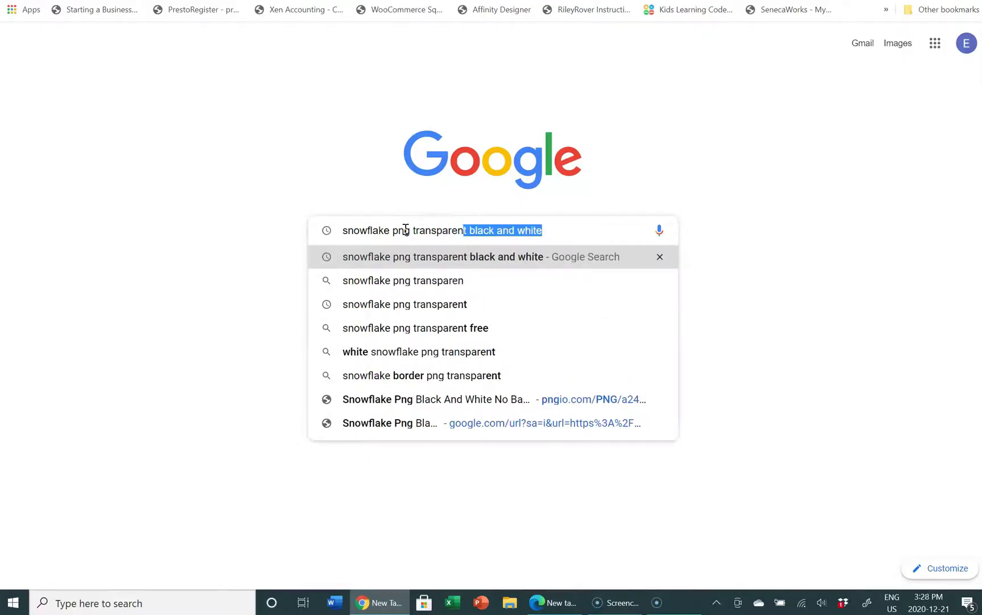
text(black)
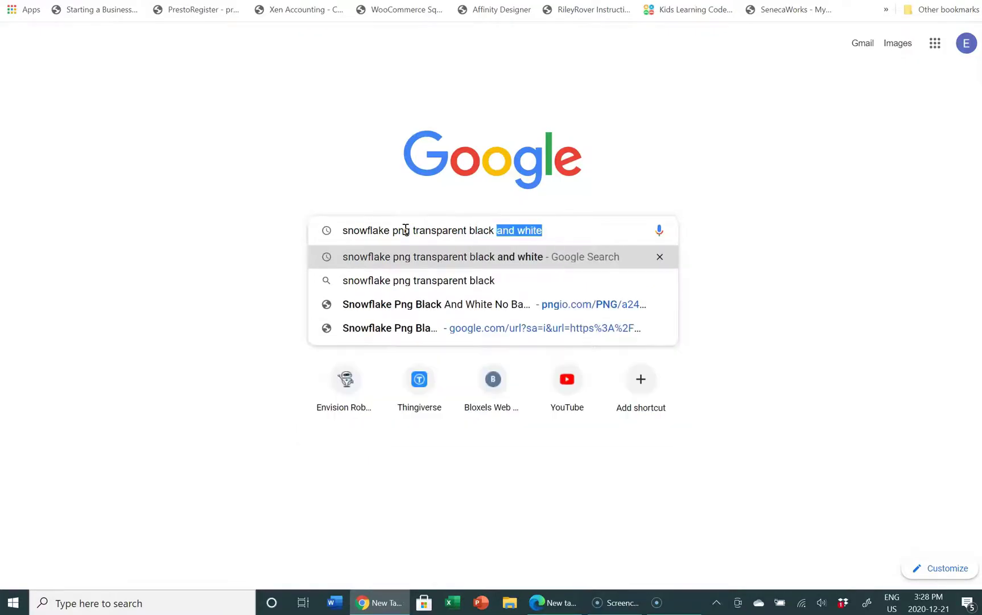
text( and white)
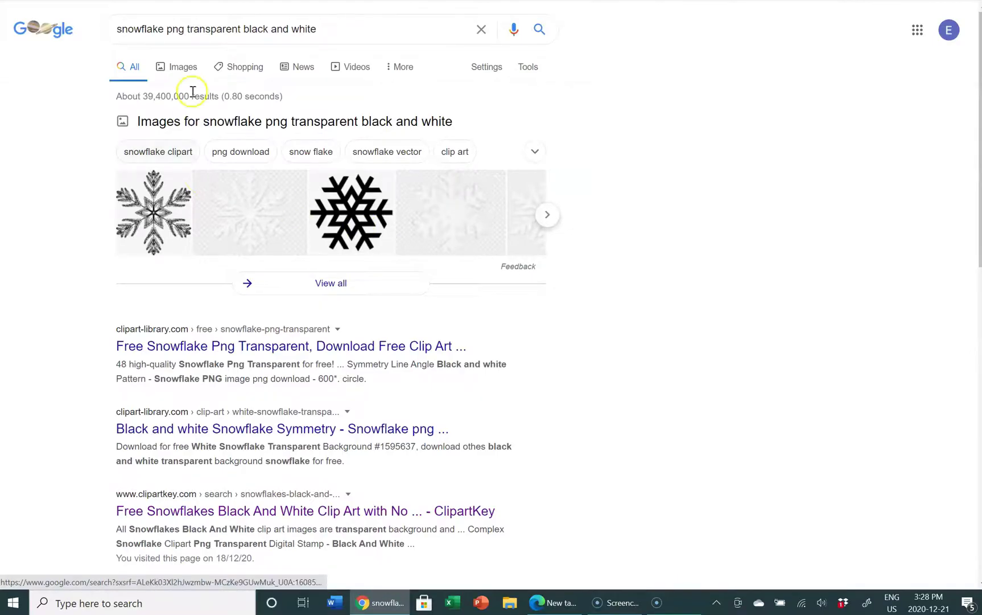
- Open the vippng 'Black Snowflake PNG Images' preview from the Google Images results
click(181, 73)
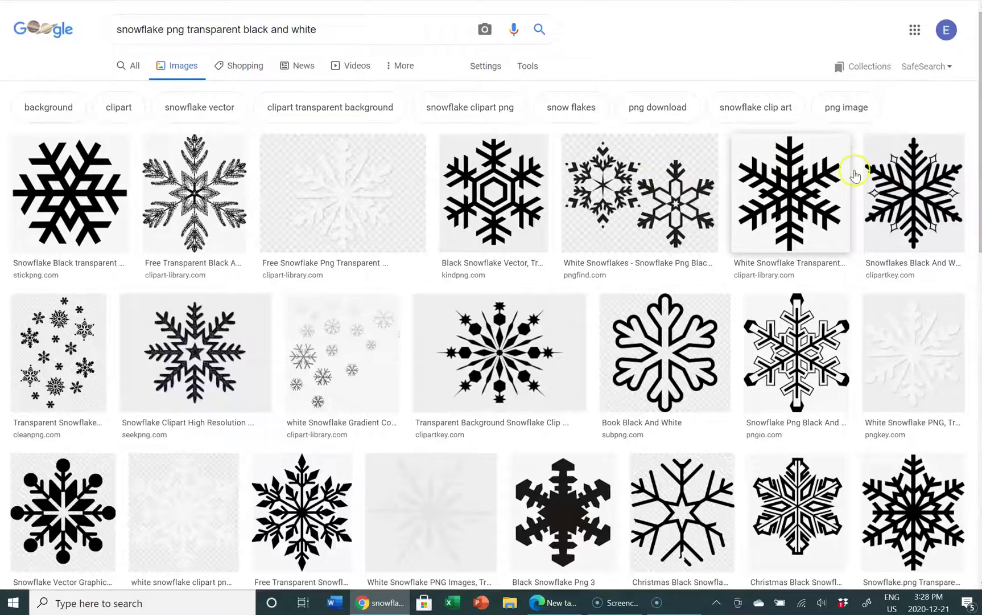
click(788, 197)
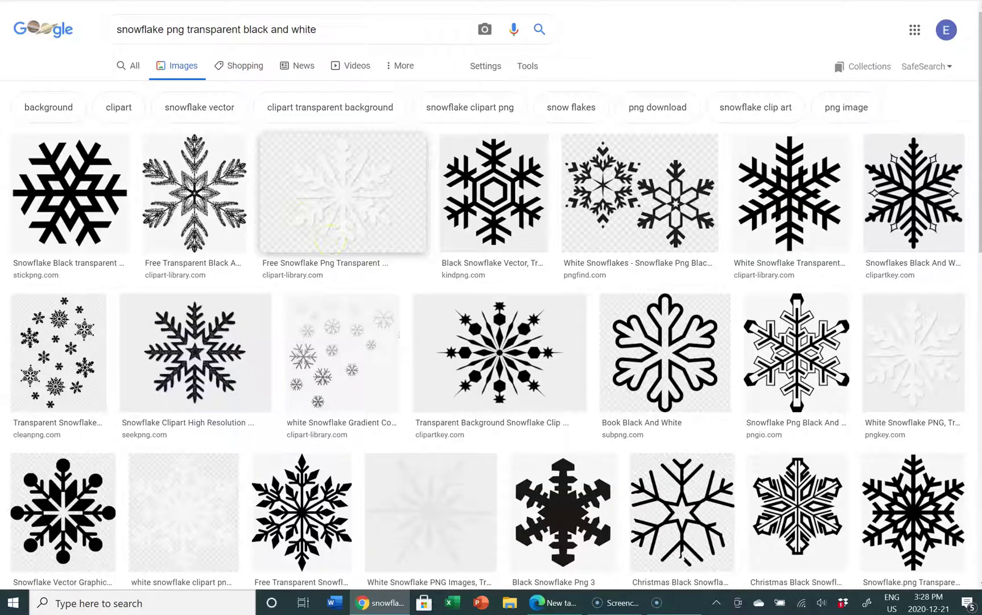
click(43, 182)
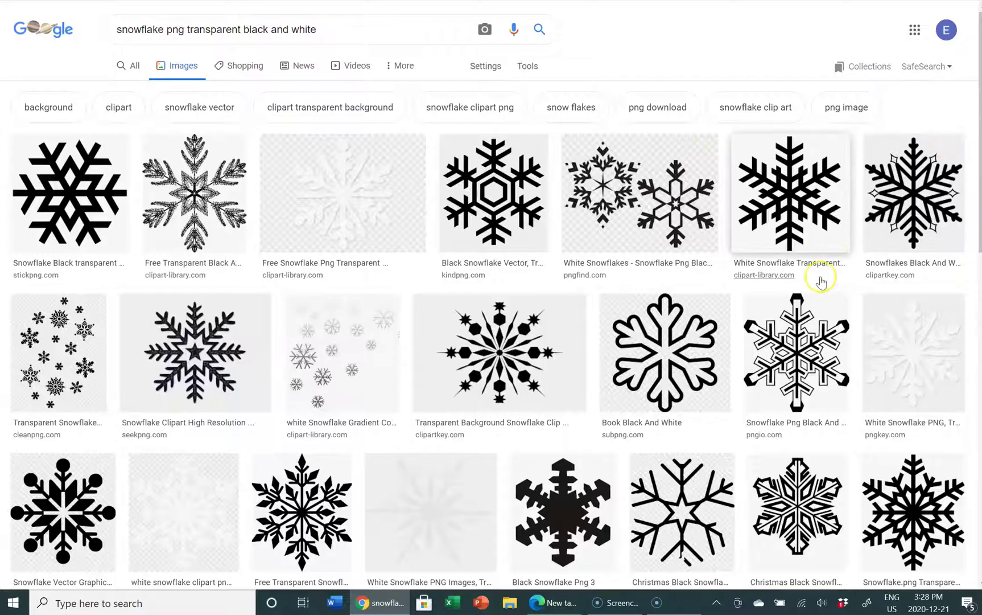
scroll(840, 230, down, 3)
scroll(488, 313, down, 4)
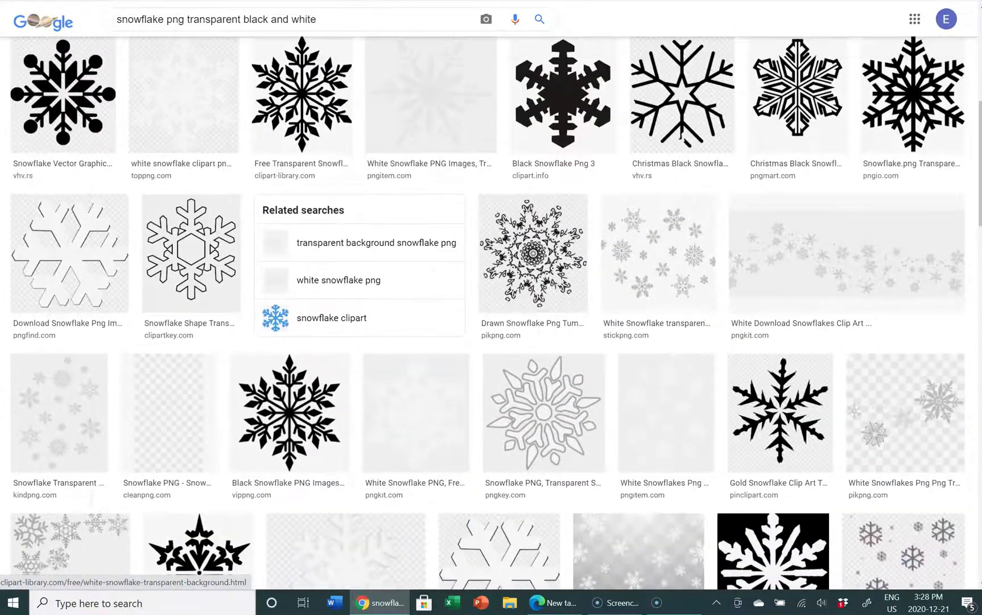
scroll(487, 312, up, 1)
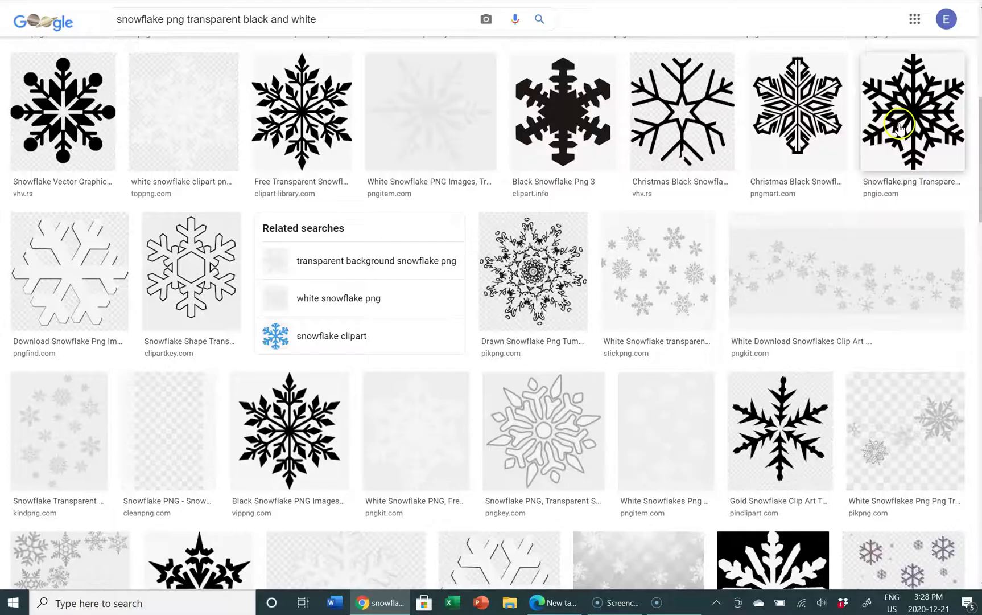
click(275, 419)
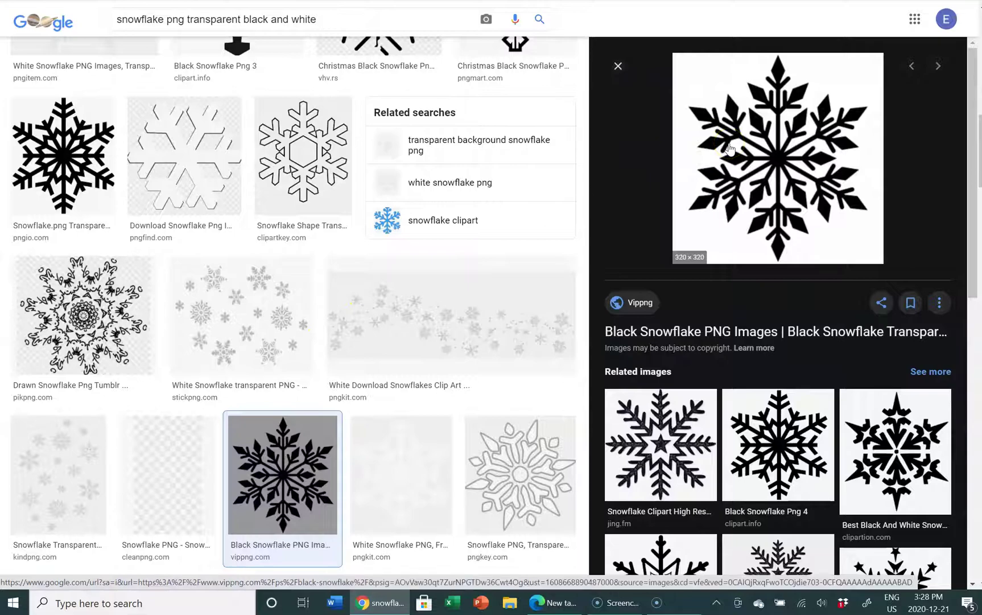
- Save the previewed black snowflake as 'Snowflake 12.png' in the Snowflake Ornament folder
right_click(729, 149)
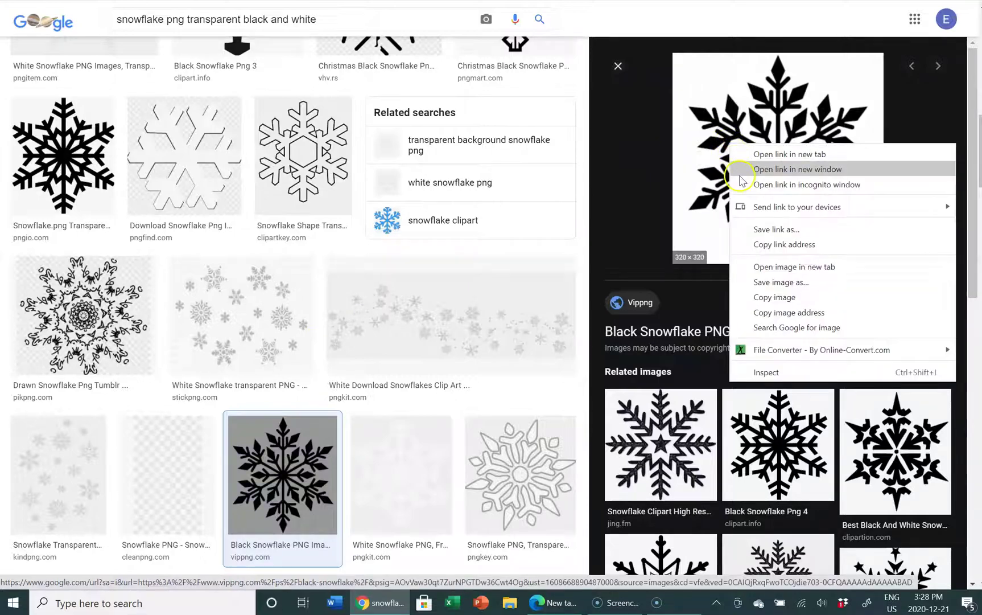
click(759, 282)
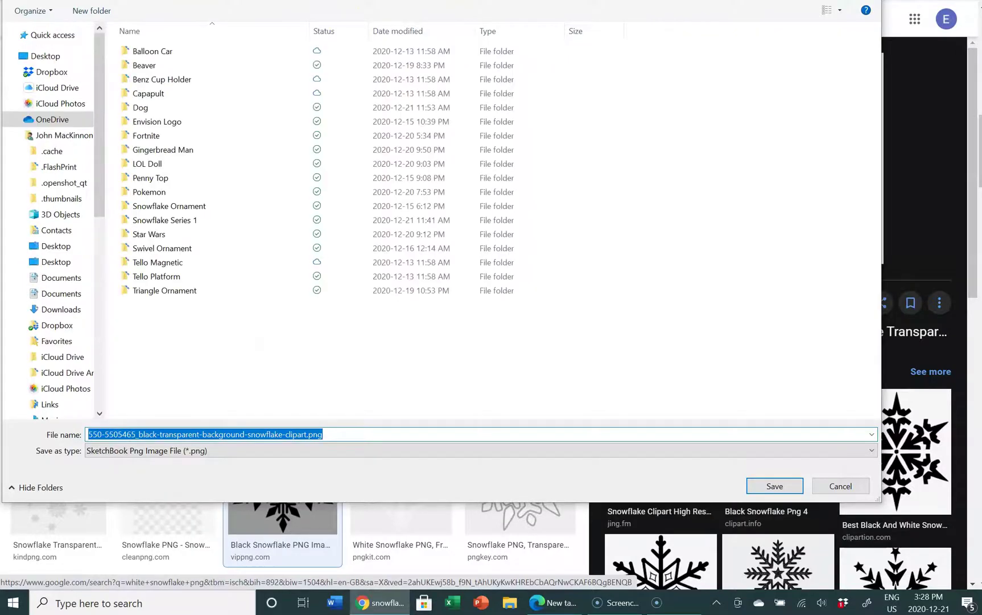
double_click(147, 204)
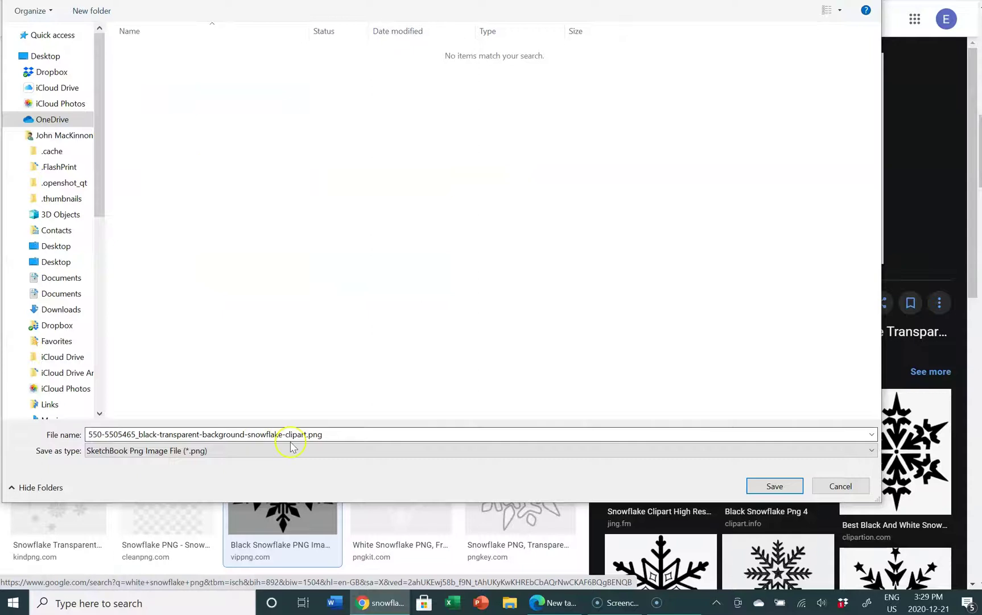
click(362, 435)
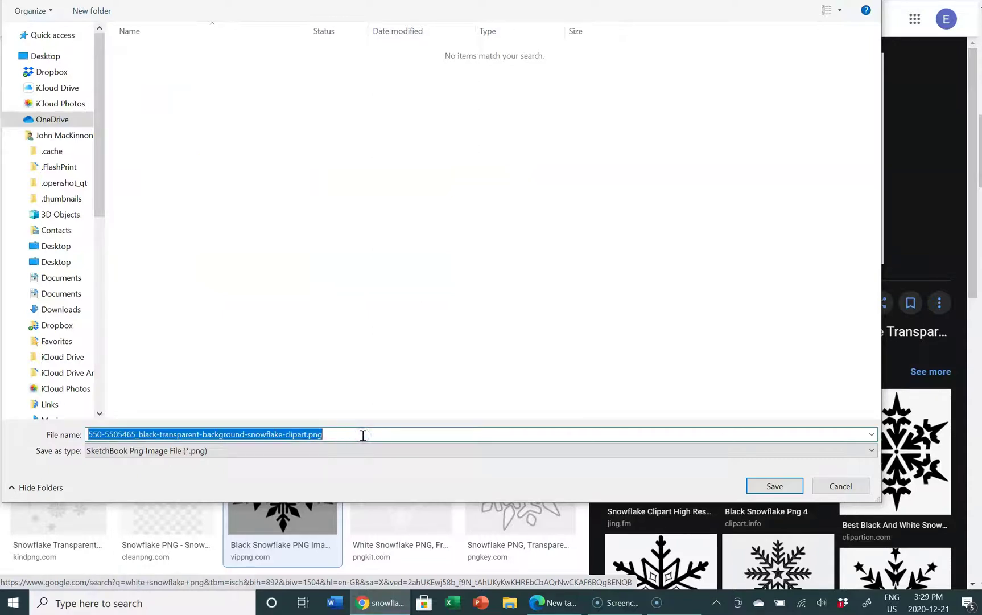
text(Snow)
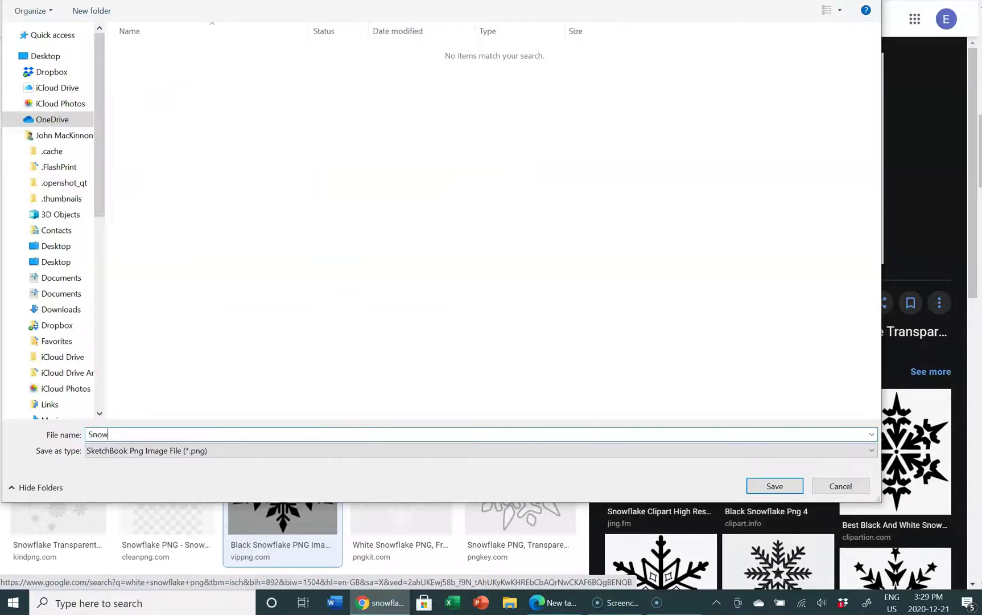
text(flake )
text(12)
click(762, 490)
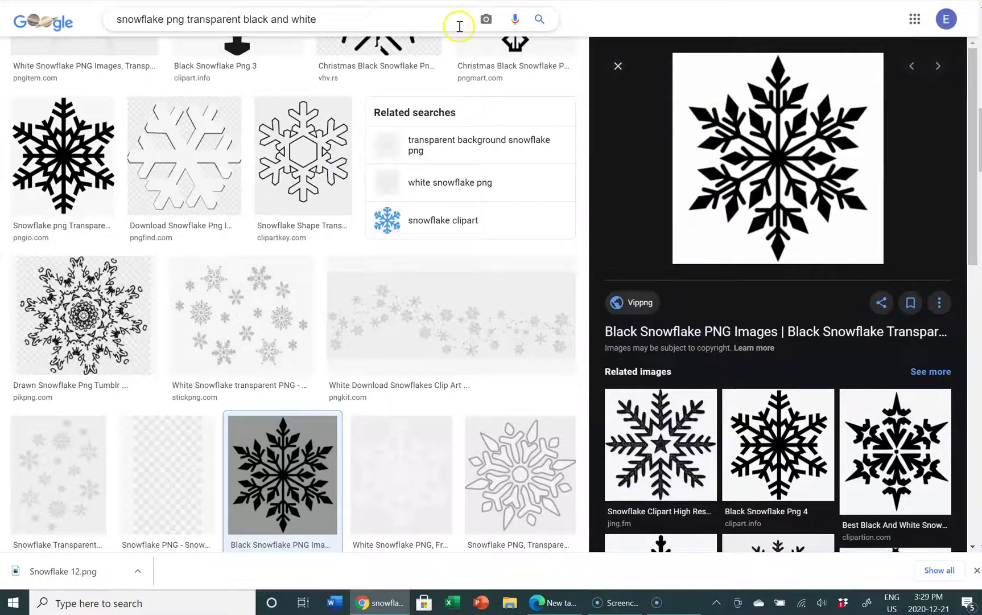
- Search for 'convert file to svg' in a new browser tab
key(ctrl+t)
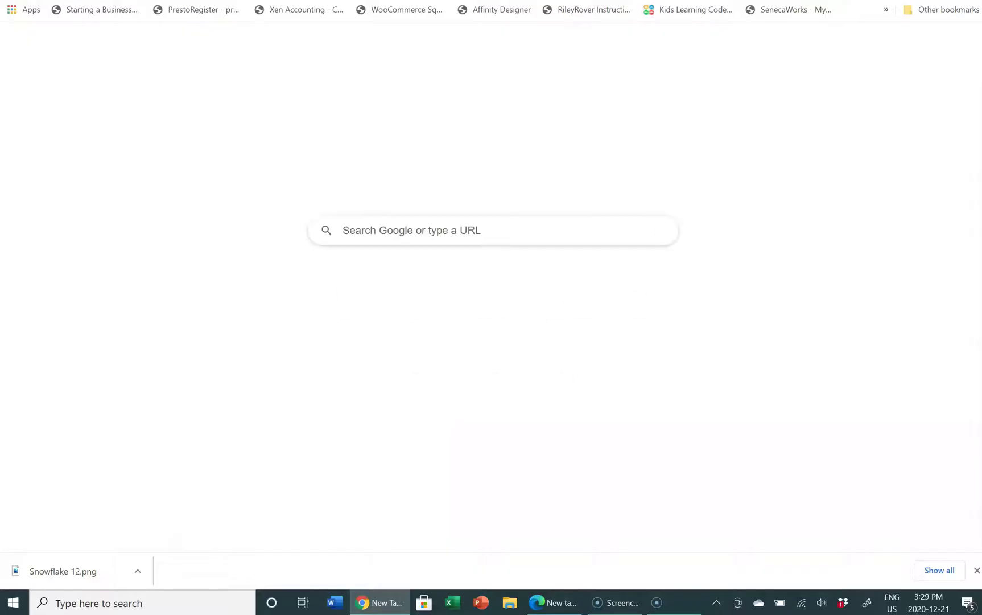
click(361, 229)
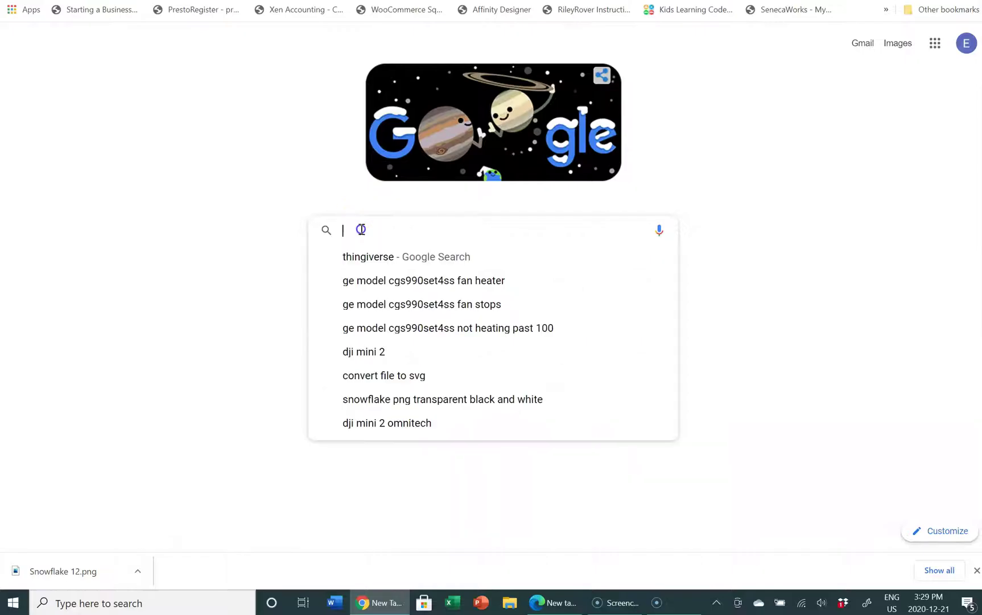
text(co)
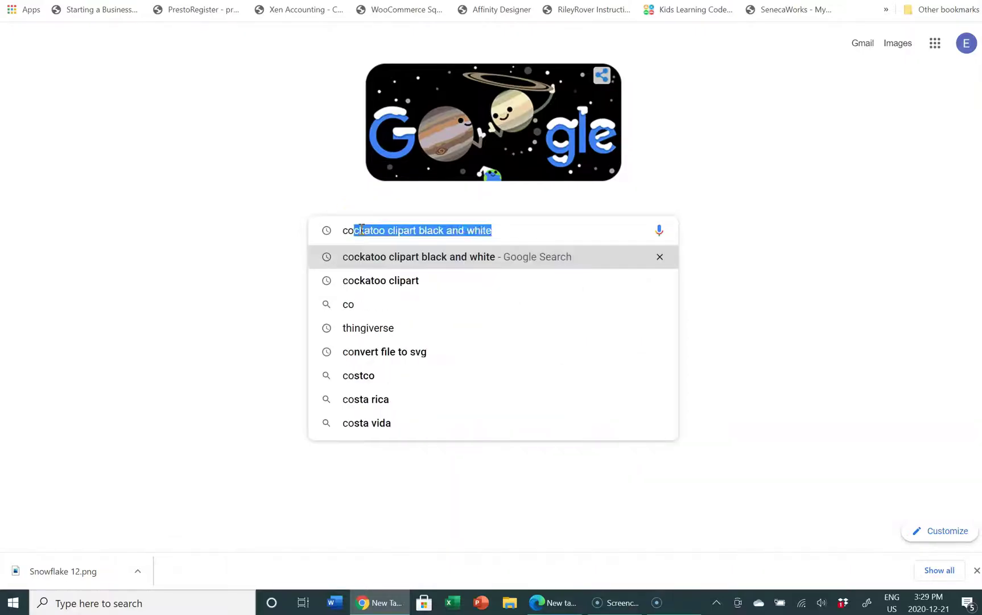
text(nvert)
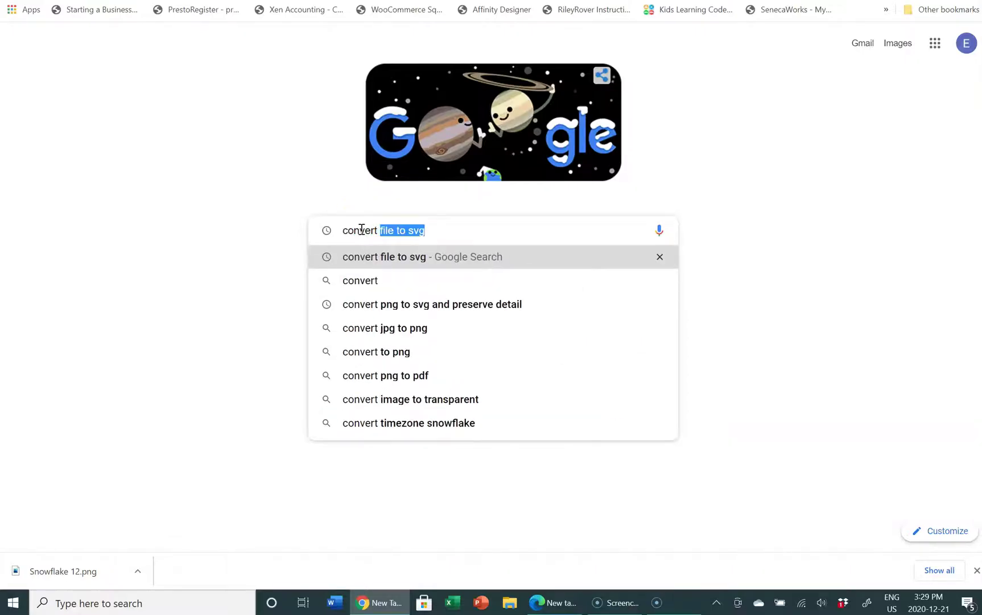
text( file to svg)
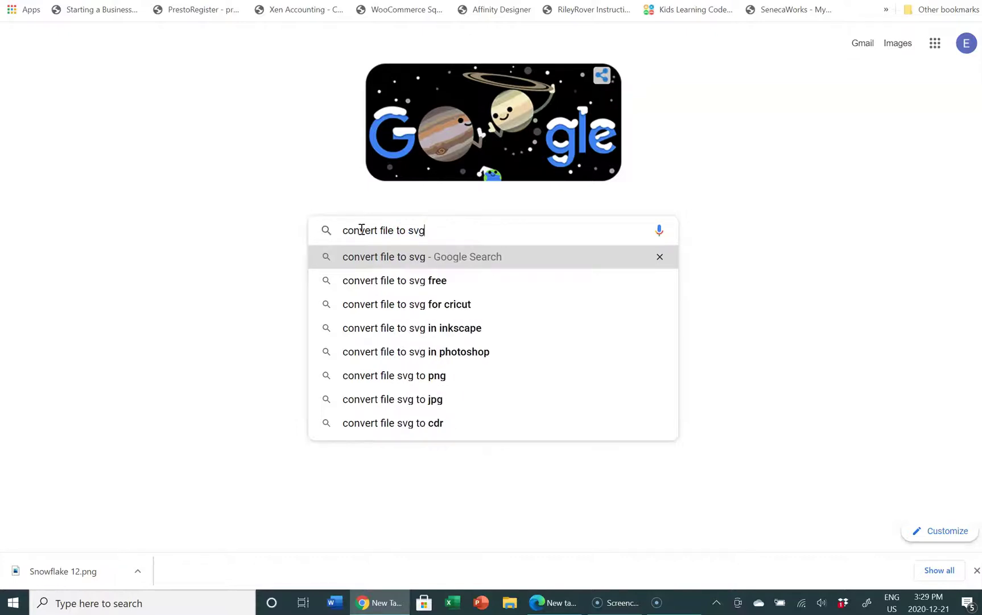
key(Return)
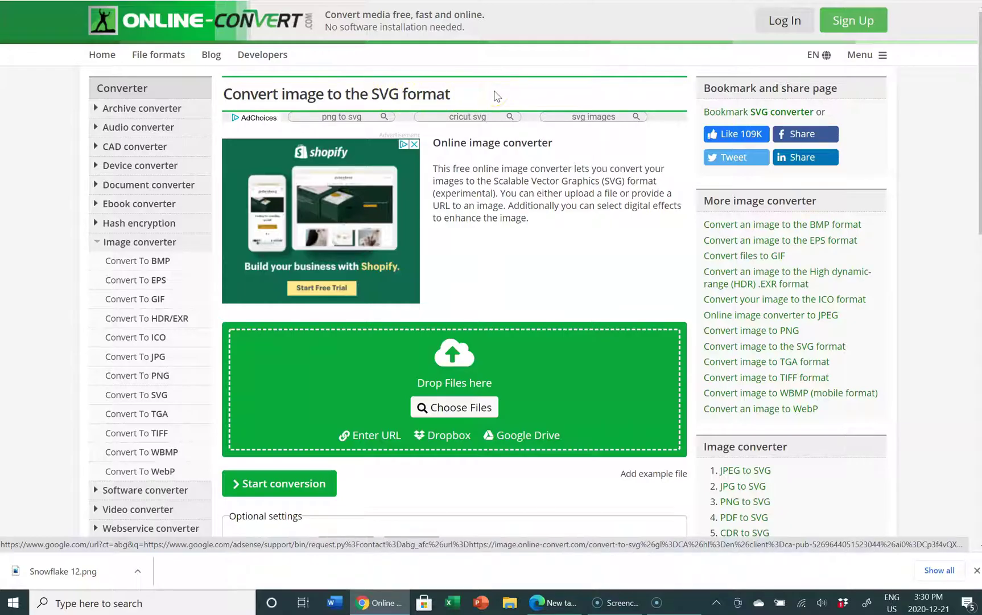
- Upload Snowflake 12.png from Thingiverse > Snowflake Ornament and convert it to SVG
click(442, 408)
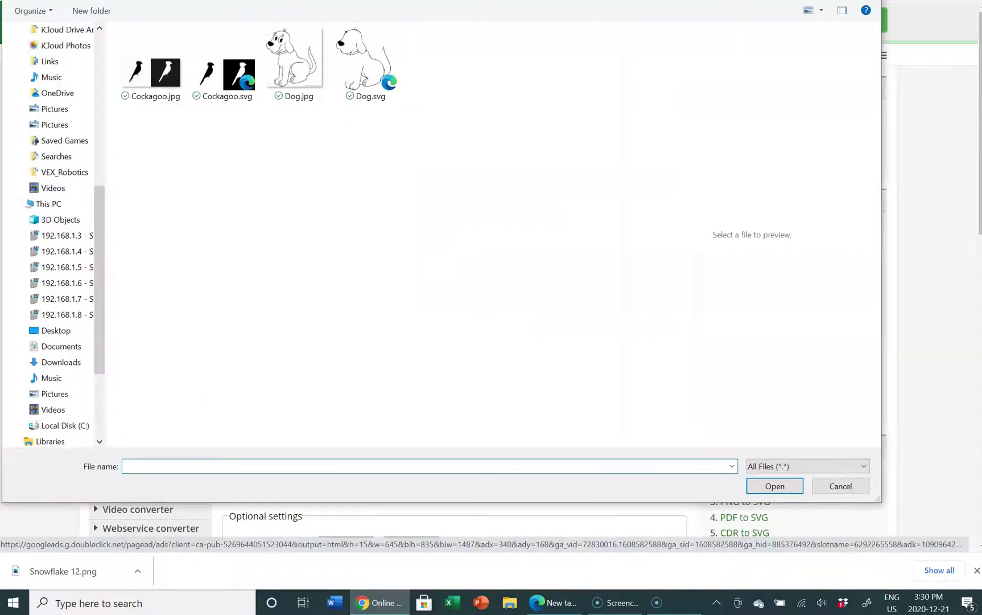
key(alt+Up)
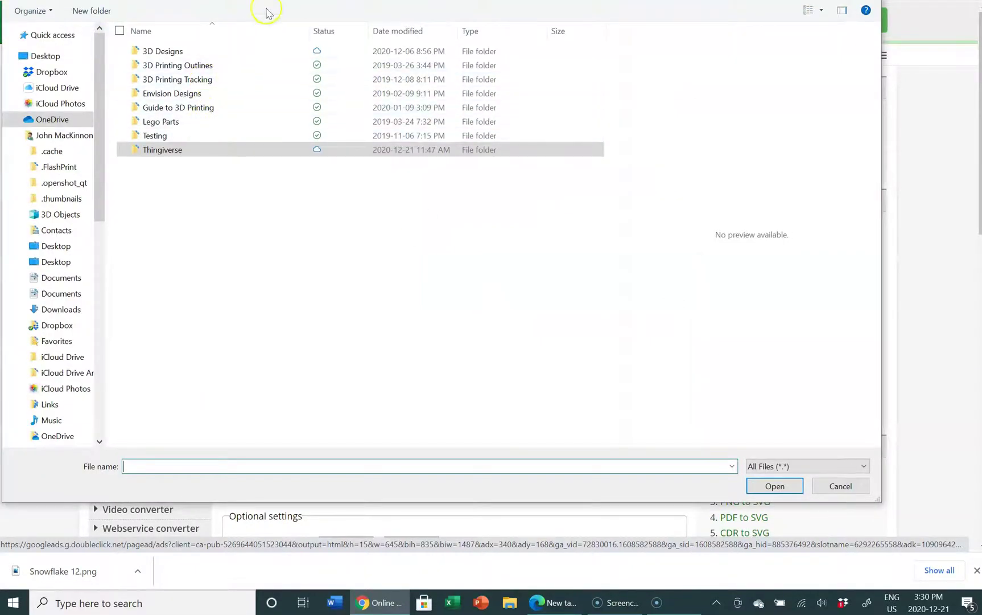
double_click(160, 151)
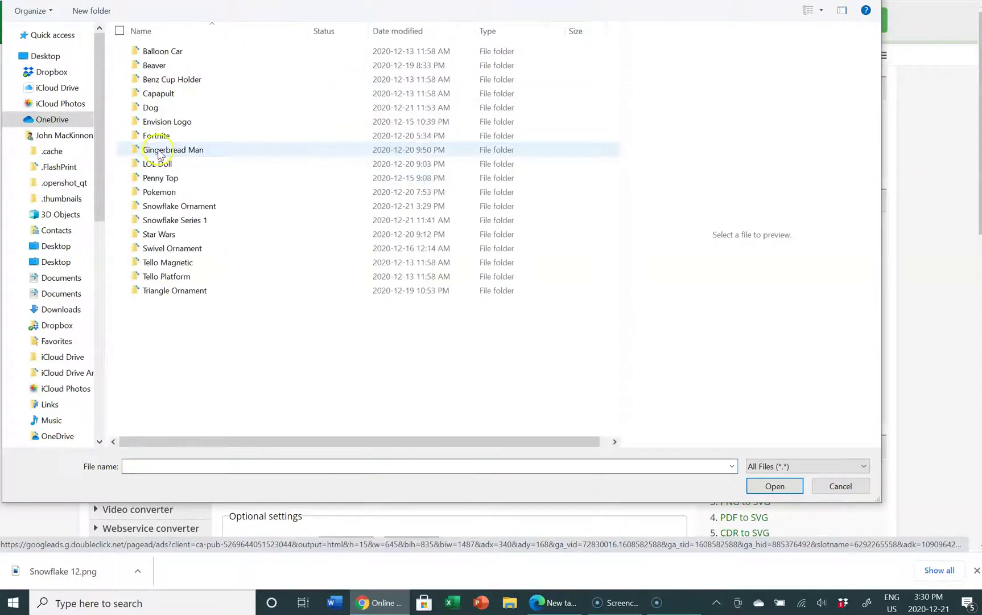
double_click(167, 208)
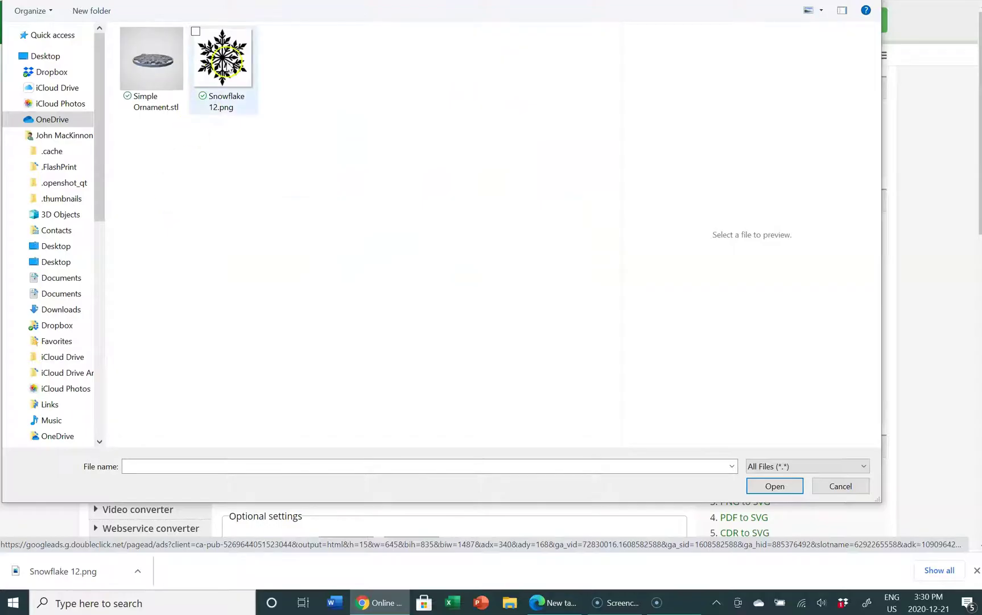
click(223, 63)
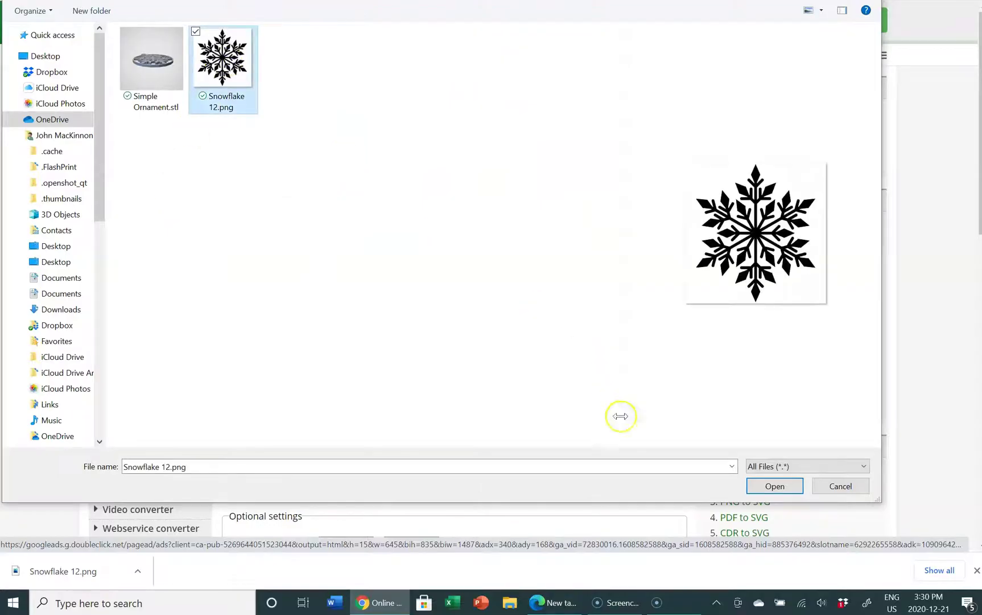
click(762, 488)
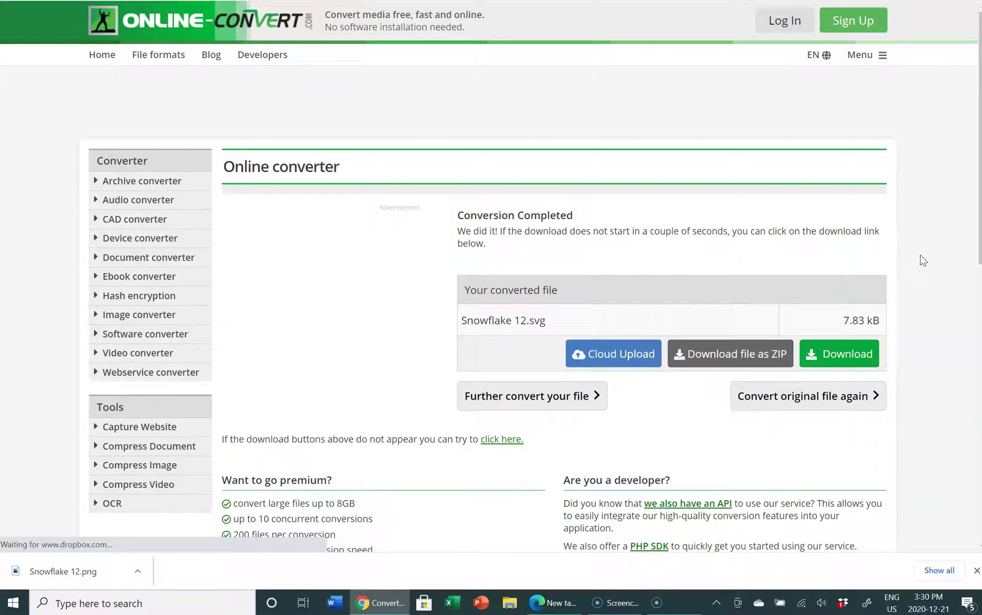
- Download the converted file, keeping the name Snowflake 12.svg
click(920, 261)
click(830, 356)
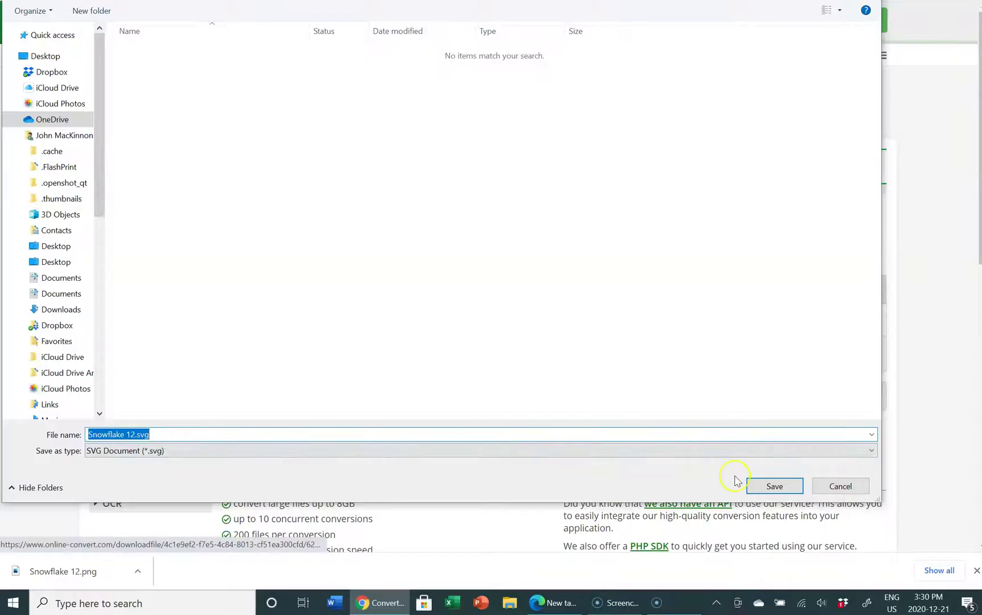
click(768, 488)
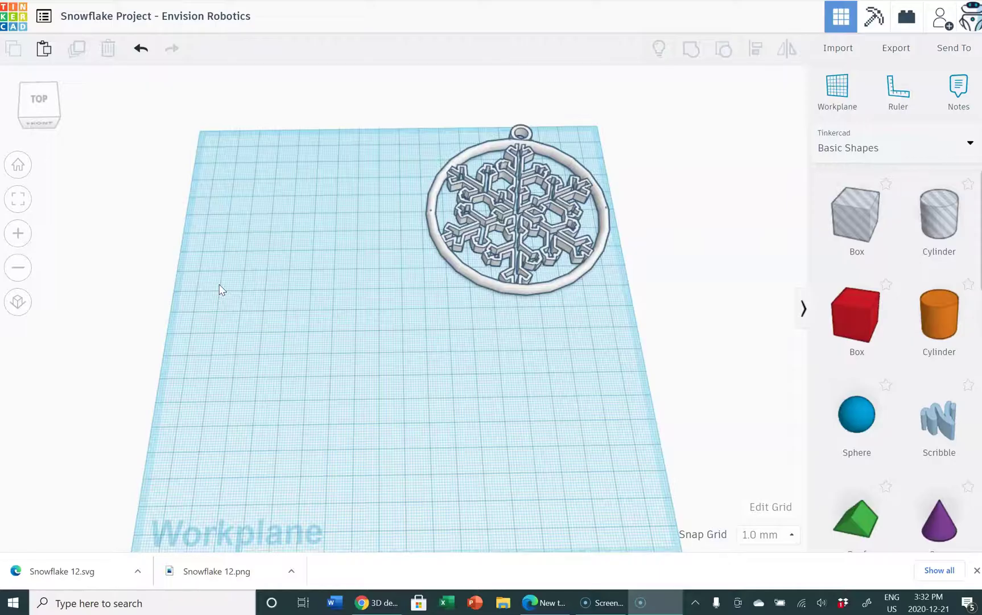
- Load Snowflake 12.svg into Tinkercad's import dialog
click(832, 49)
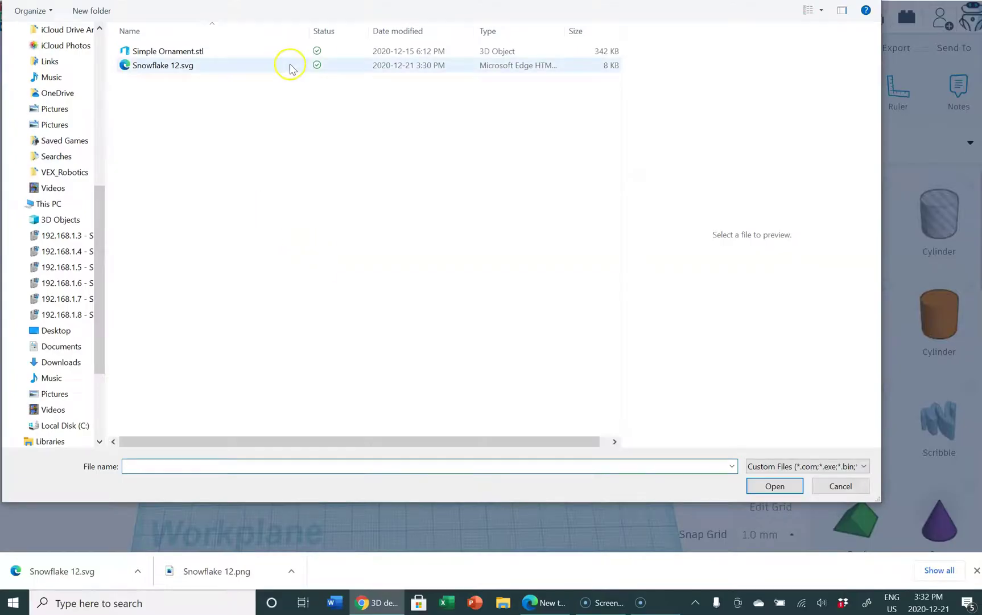
click(165, 66)
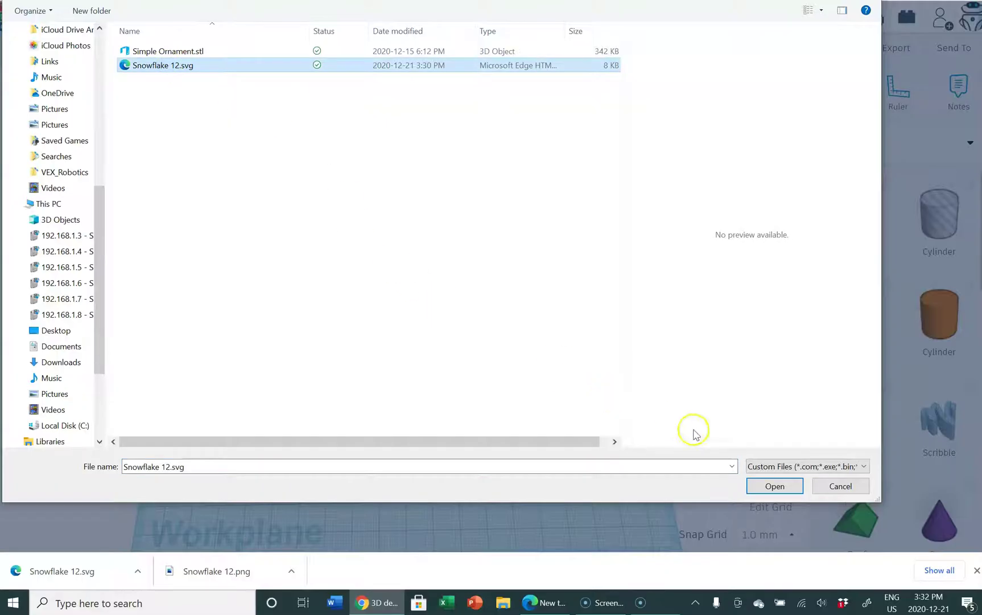
click(751, 483)
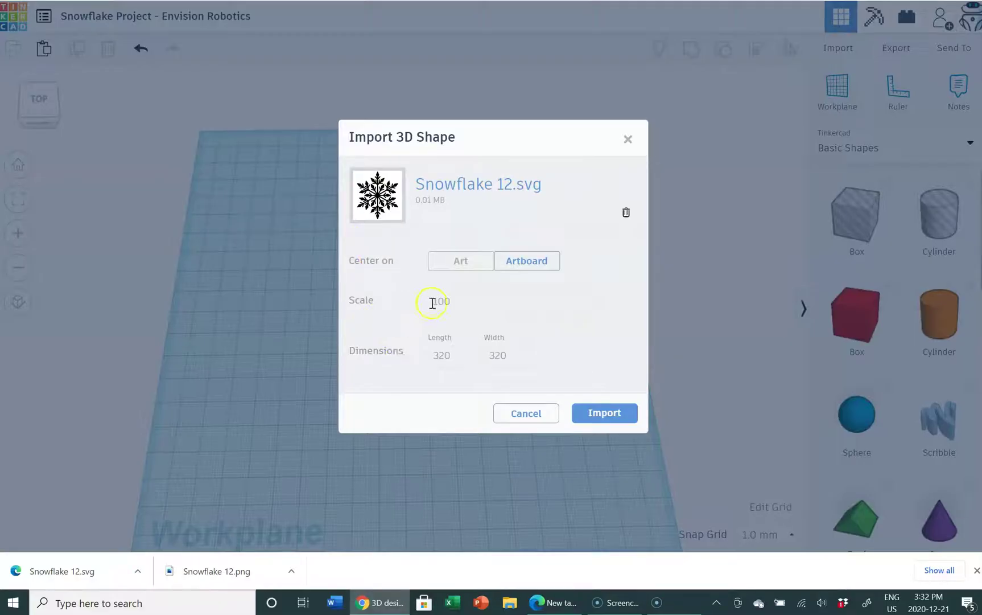
- Import the snowflake with length and width set to 100
drag(456, 356, 422, 357)
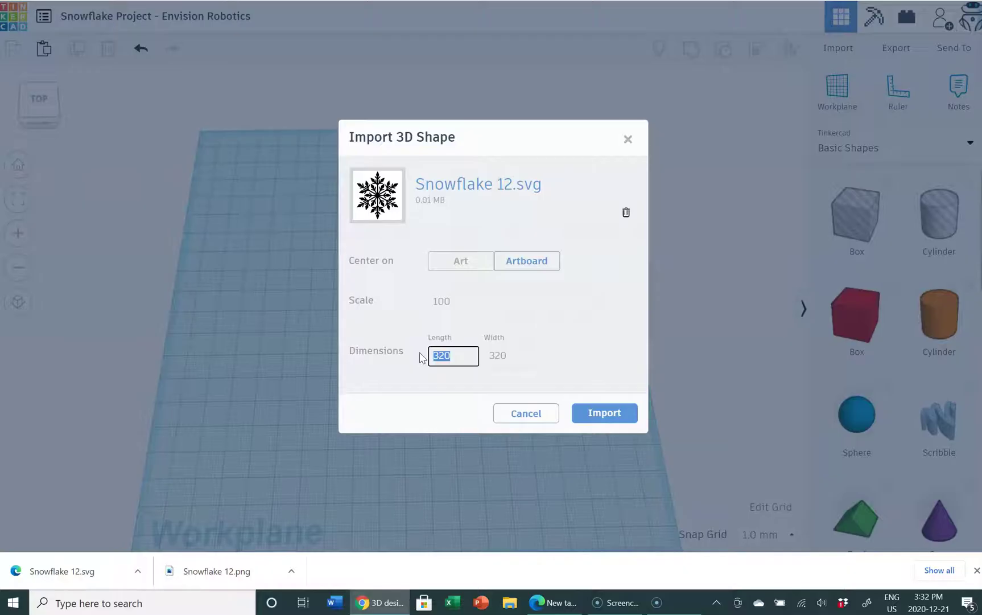
text(1)
text(0)
key(Tab)
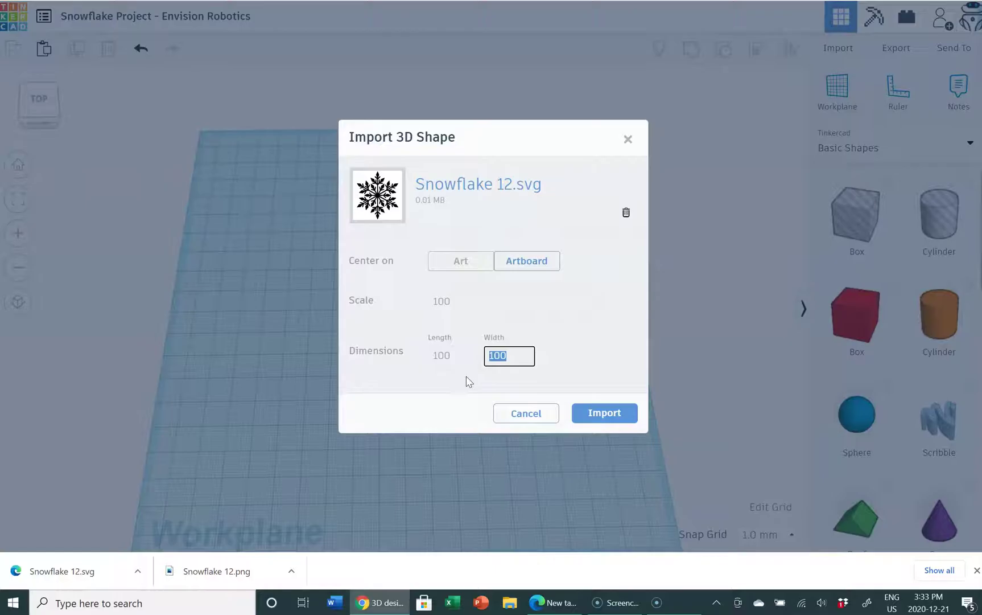
click(590, 416)
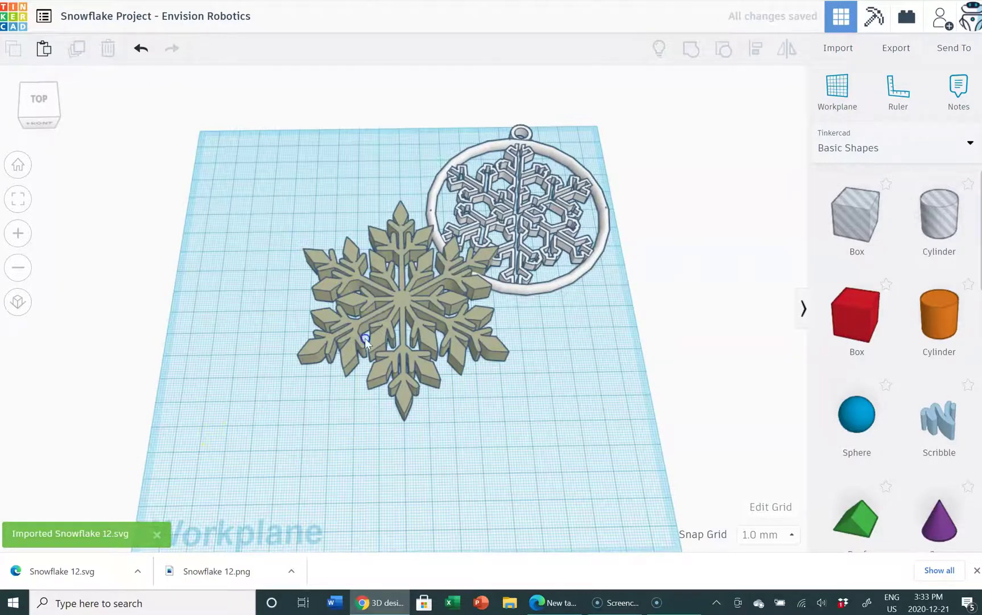
- Move the snowflake to the lower left and show its Solid colour choices
drag(373, 311, 489, 395)
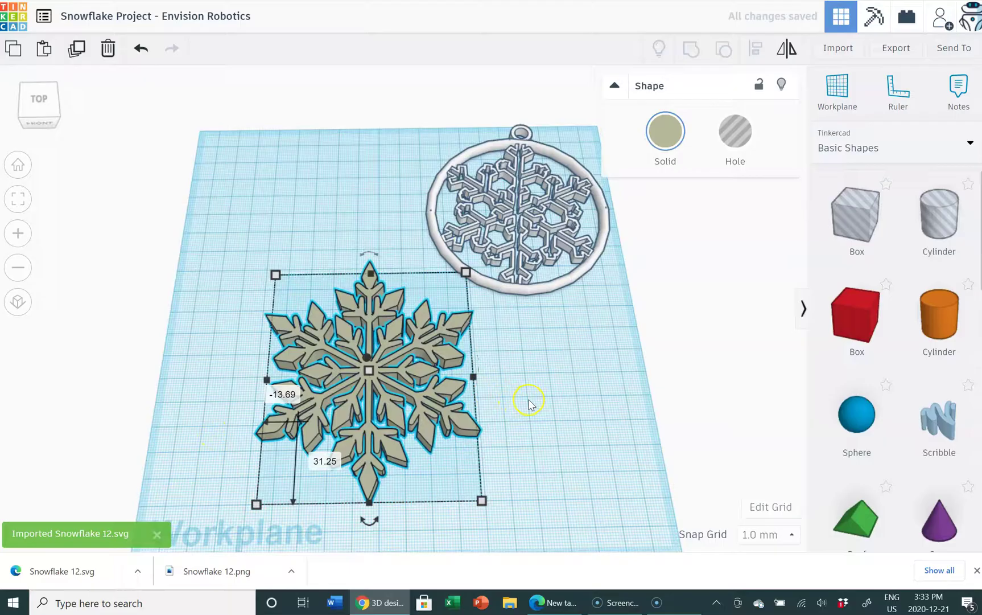
mouse_move(521, 401)
right_down()
mouse_move(521, 351)
mouse_move(606, 358)
mouse_move(616, 315)
mouse_move(511, 380)
mouse_move(520, 364)
right_up()
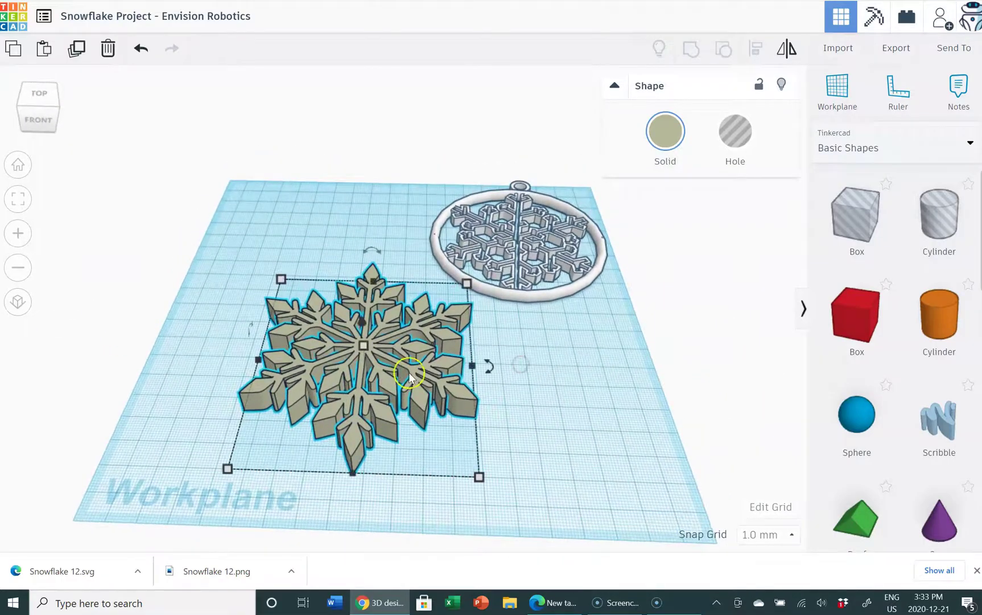
click(660, 133)
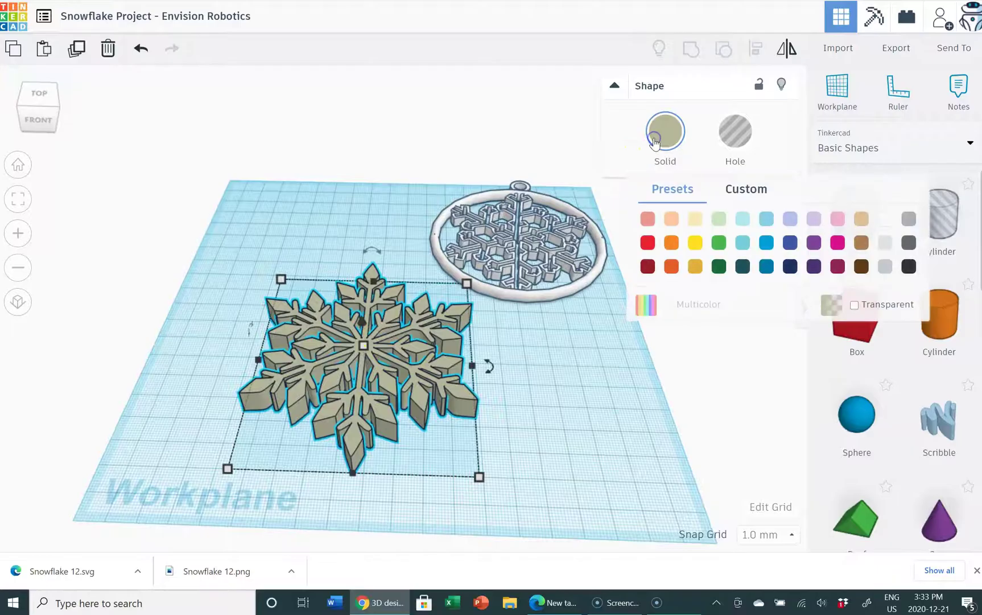
- Colour the snowflake light cream
click(884, 219)
click(669, 145)
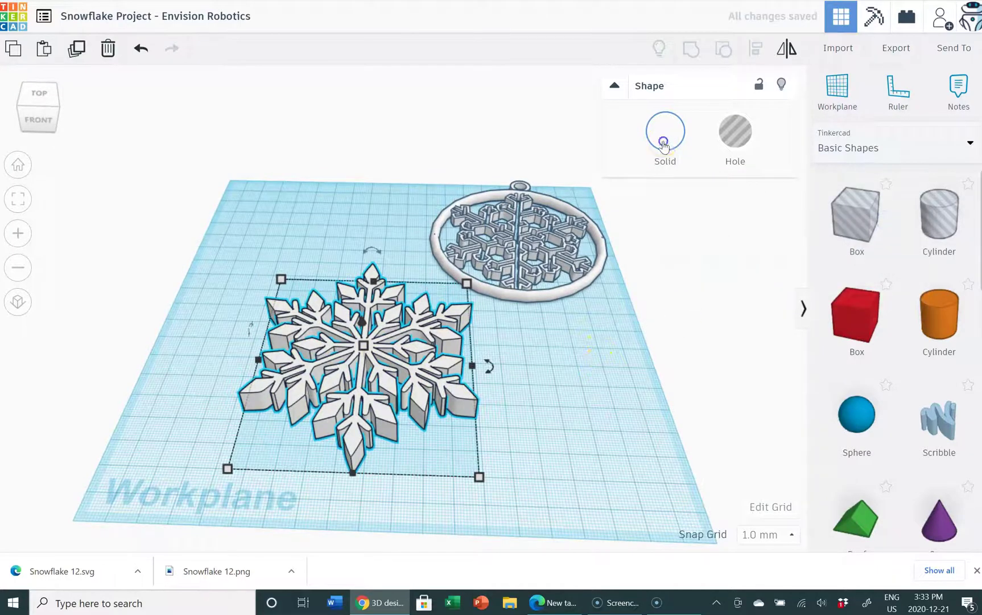
click(693, 221)
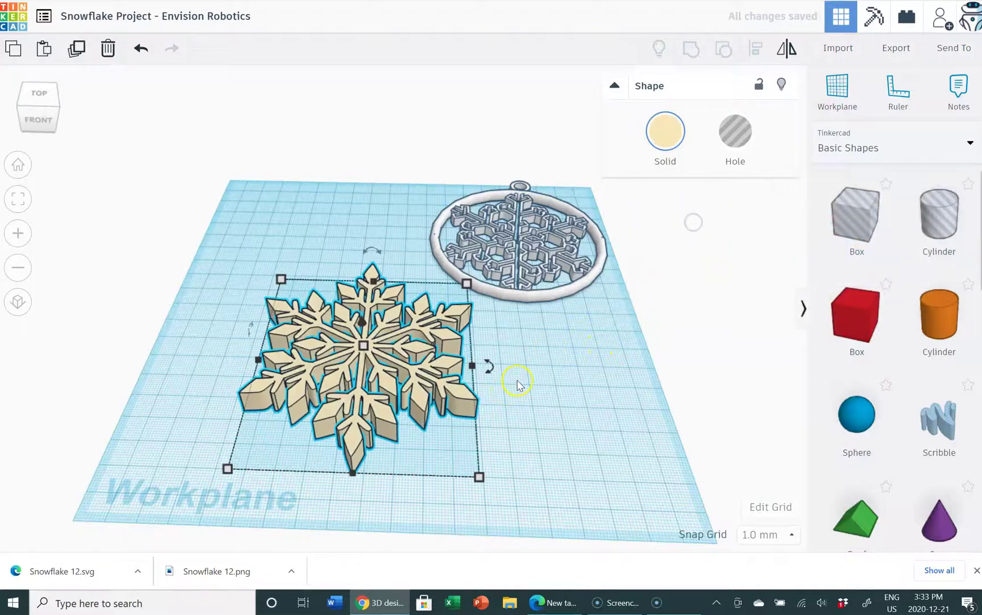
- Reduce the snowflake's height to 3 mm
click(517, 383)
click(364, 347)
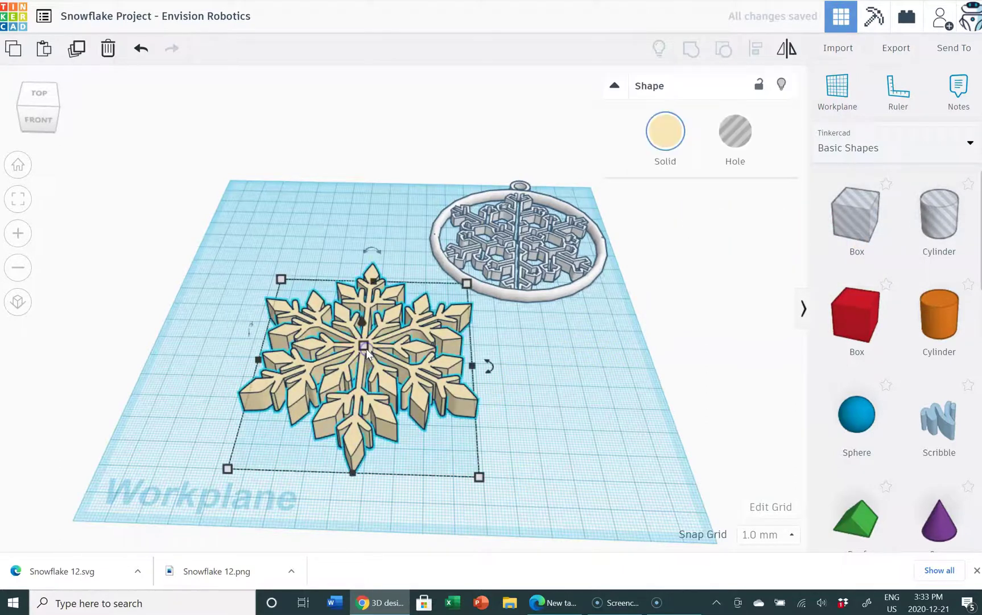
click(411, 354)
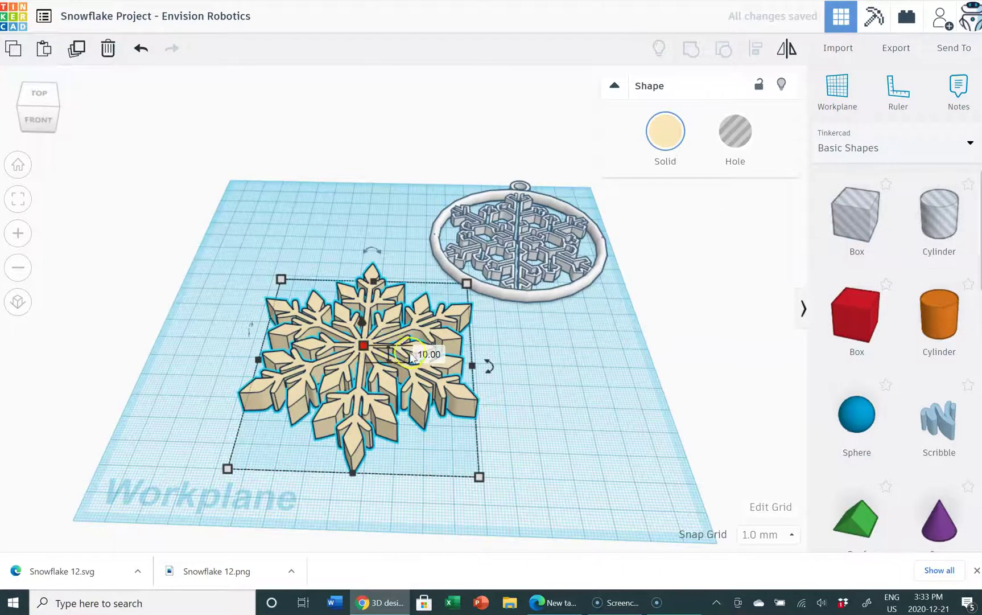
click(411, 355)
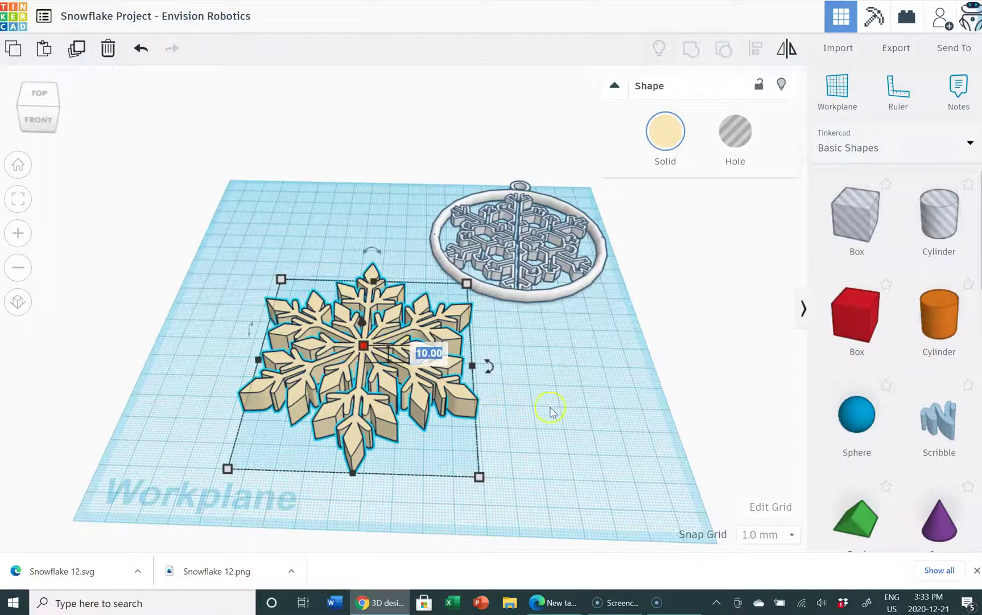
text(3)
key(Return)
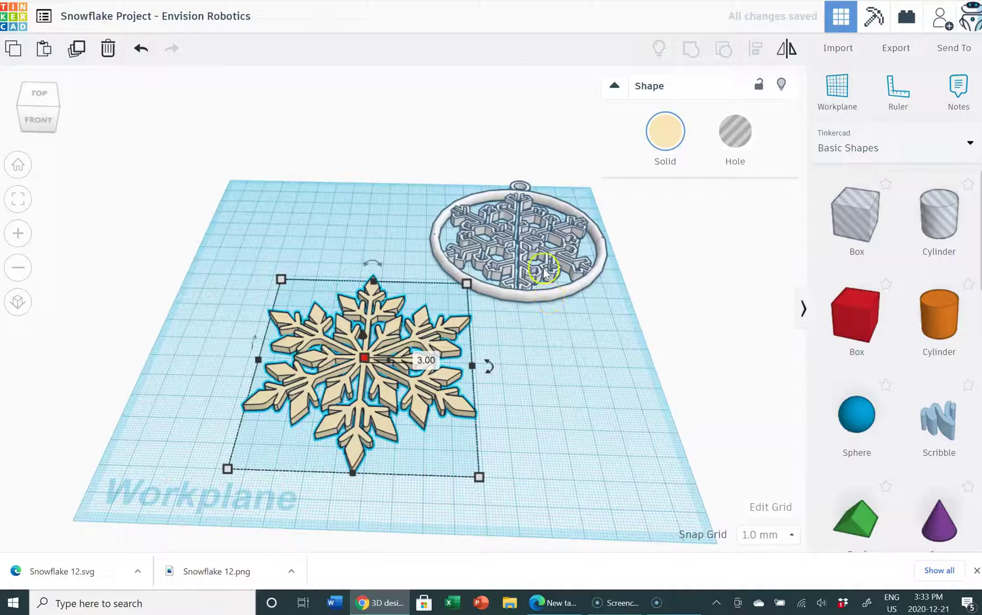
- Shift the ornament ring slightly on the workplane
click(528, 411)
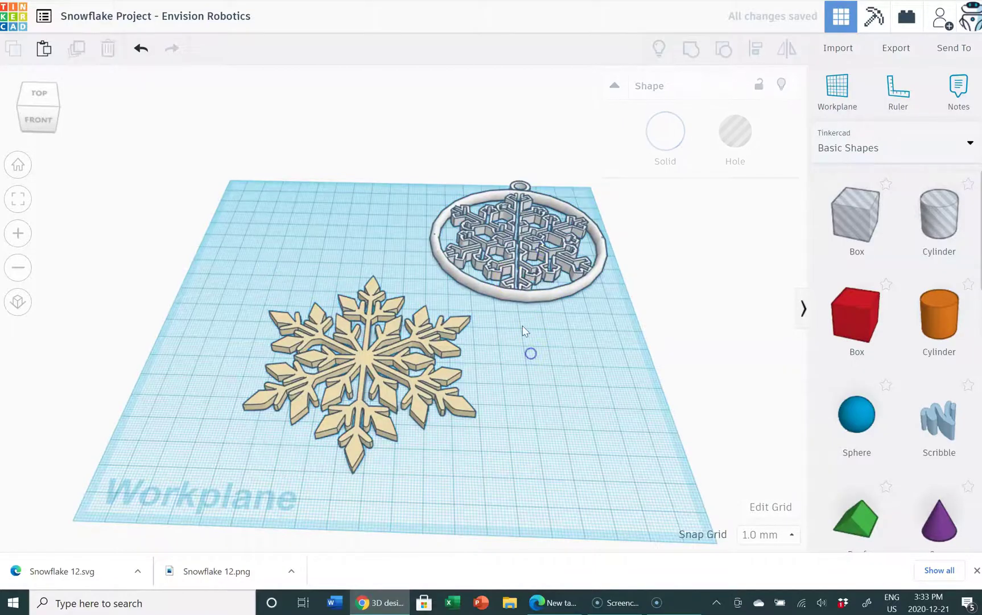
drag(509, 259, 532, 226)
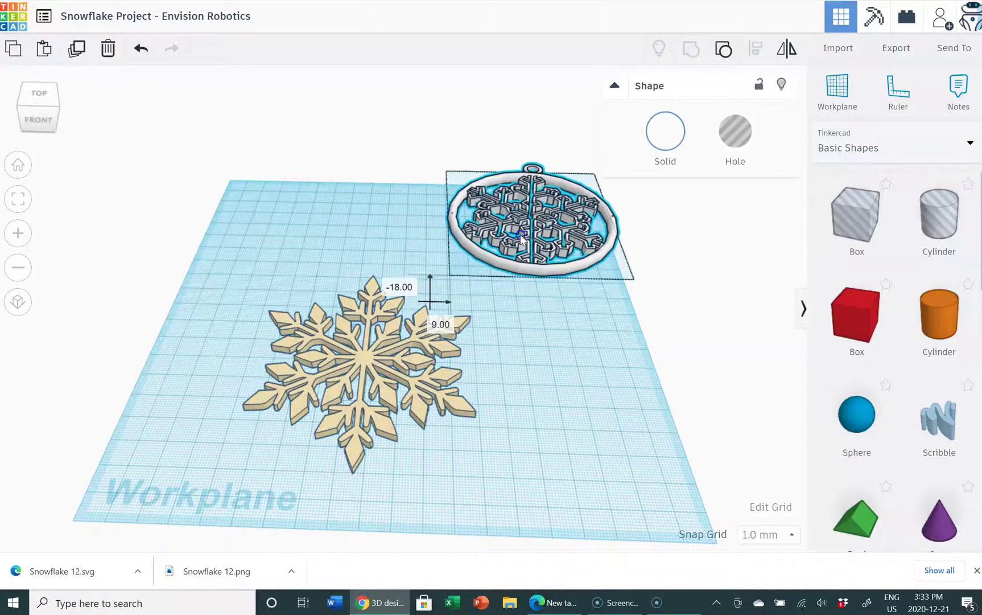
click(522, 366)
click(507, 412)
right_drag(507, 412, 509, 426)
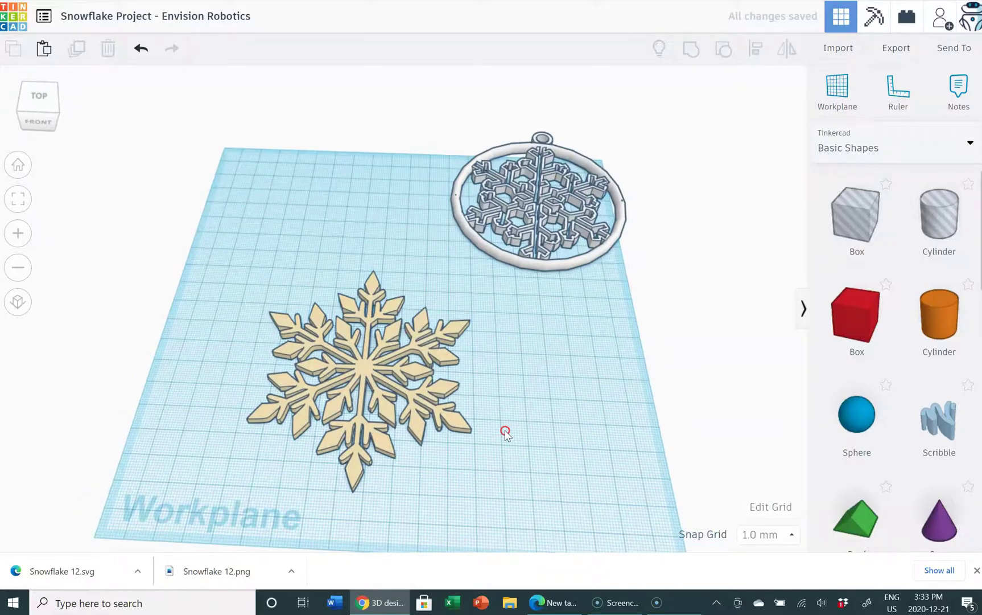
- Scale the snowflake down to 74.00 × 85.26 mm and switch to top view
click(370, 384)
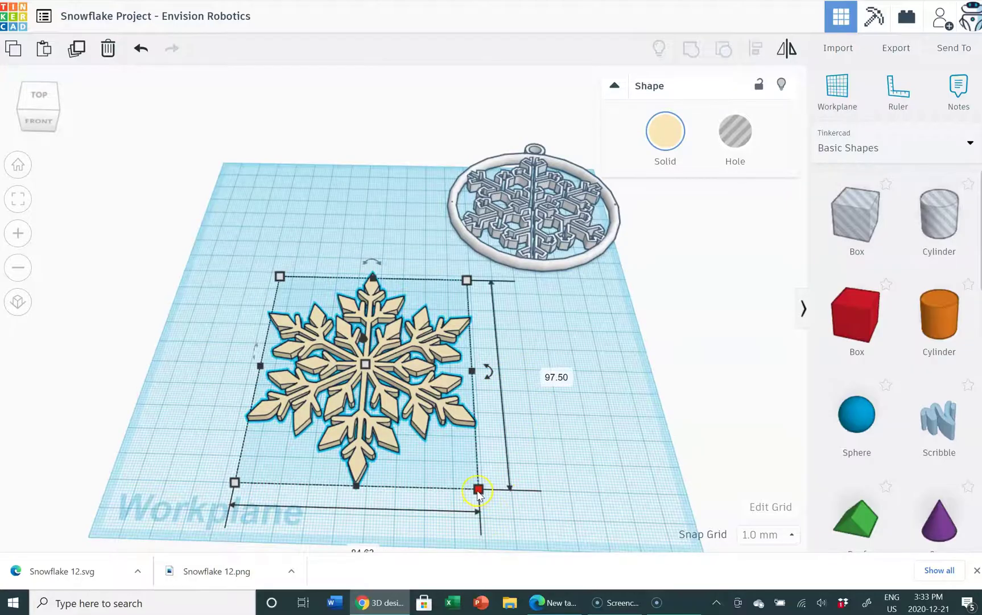
right_drag(583, 490, 582, 482)
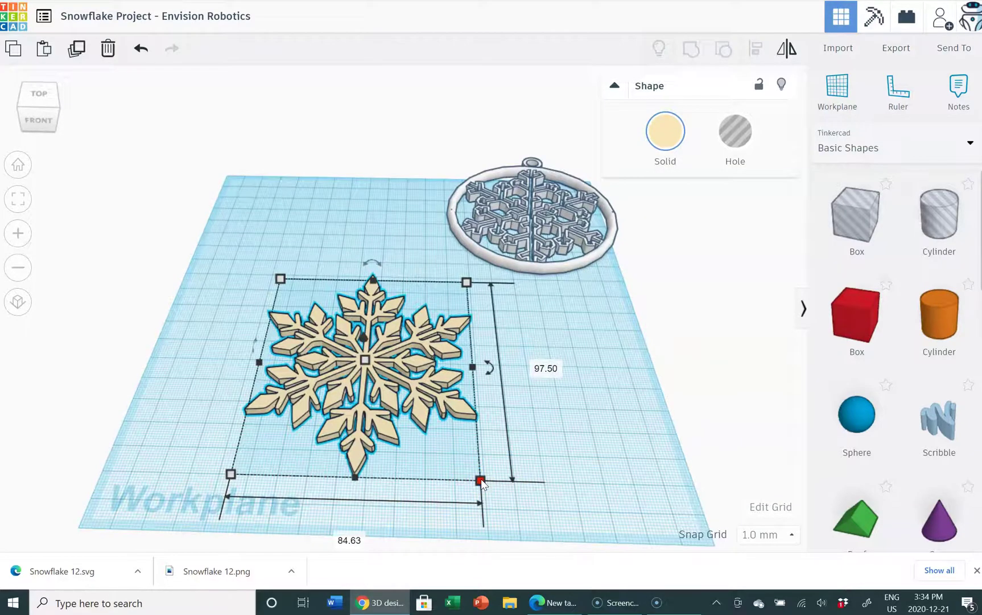
drag(480, 481, 447, 447)
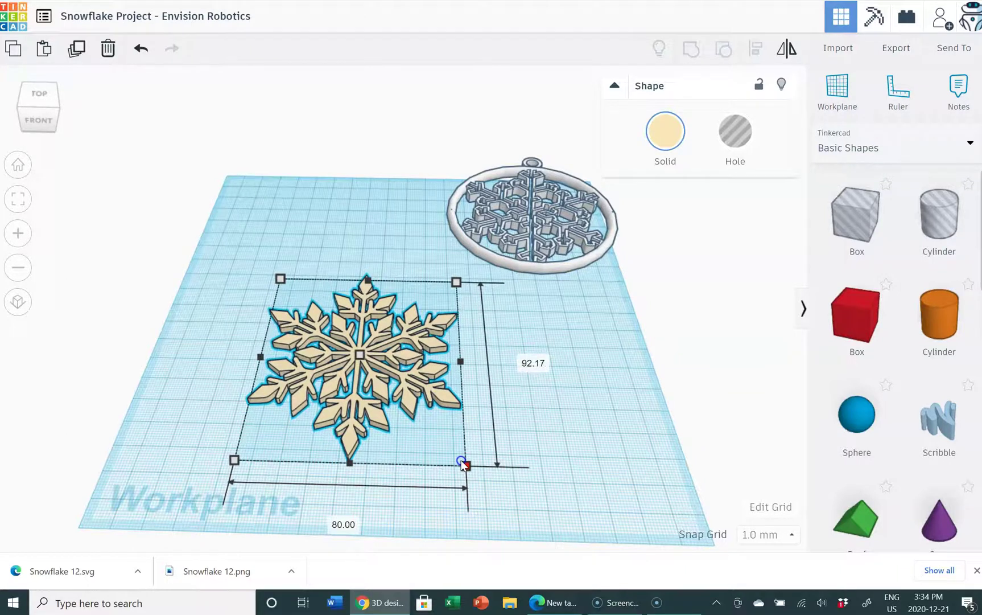
click(555, 424)
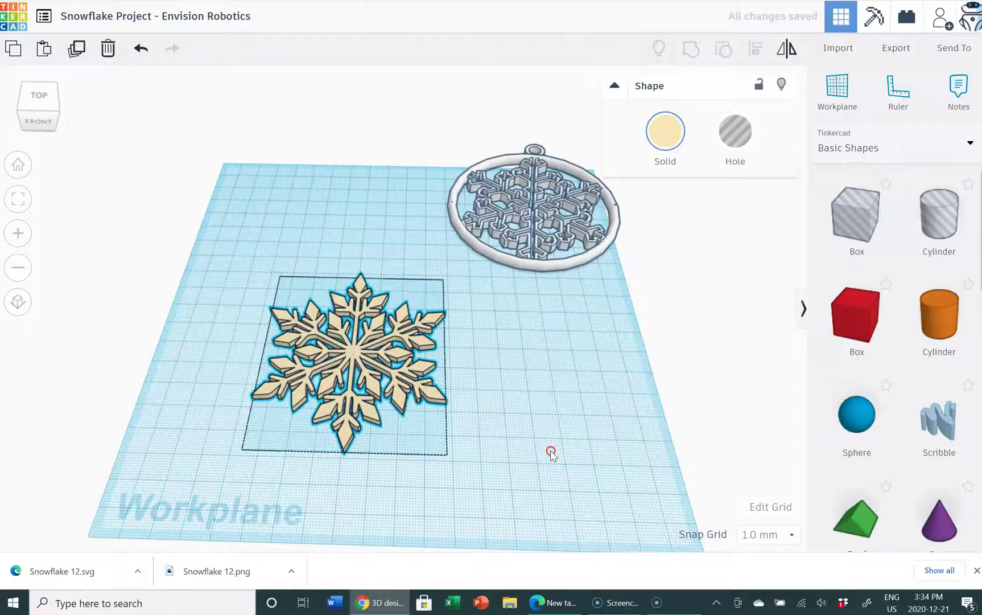
key(ctrl+Up)
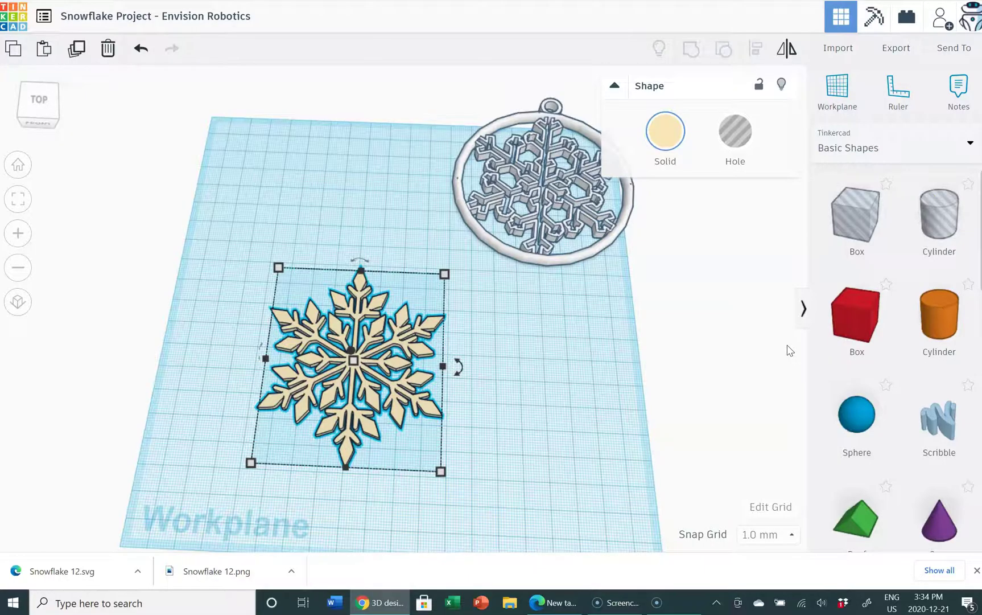
- Add a ring shape and enlarge it to surround the snowflake
scroll(896, 353, down, 5)
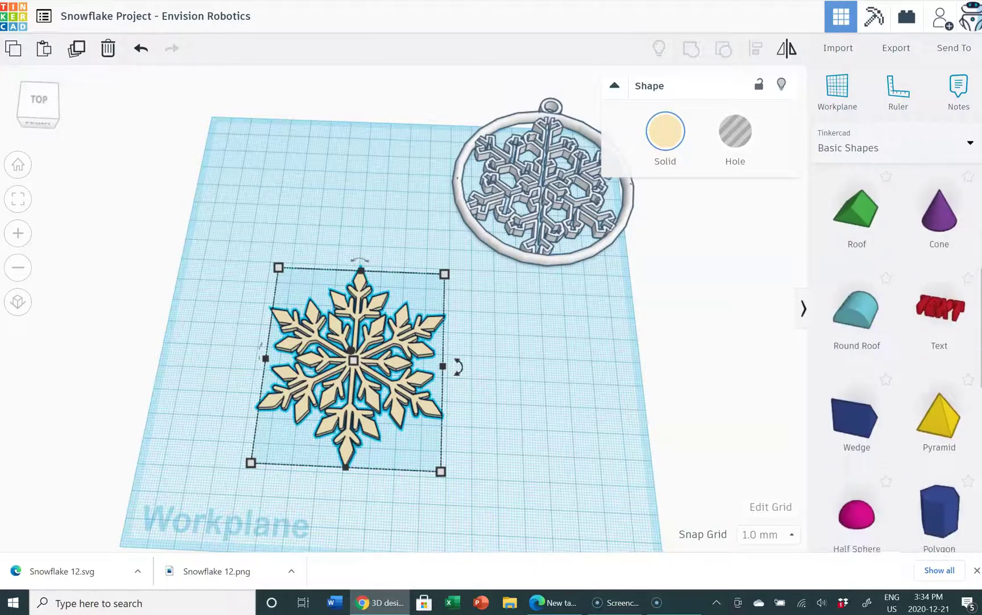
scroll(906, 362, down, 2)
scroll(906, 362, down, 2)
scroll(906, 362, down, 3)
scroll(906, 361, down, 1)
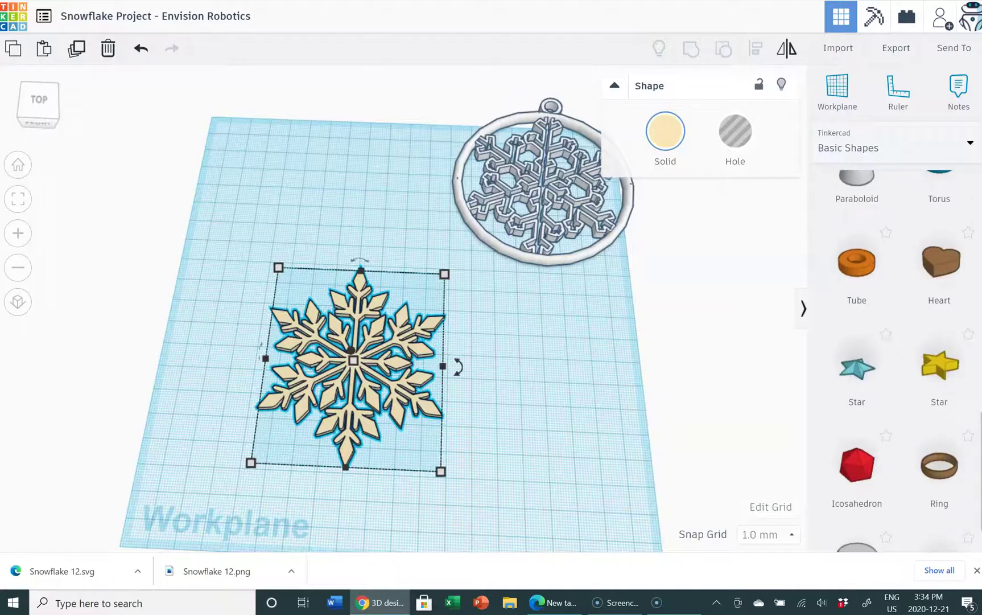
scroll(815, 351, down, 1)
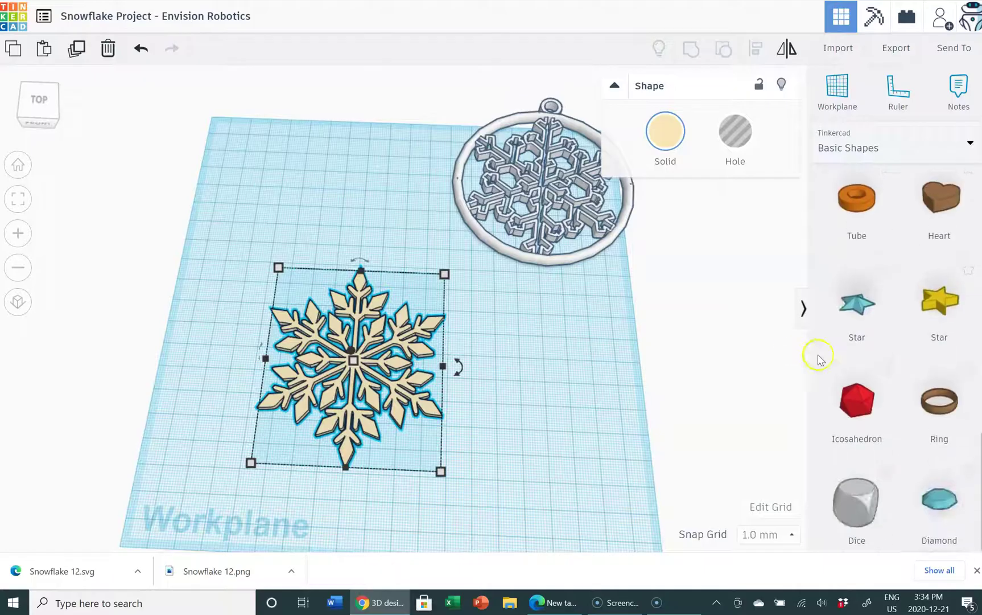
click(769, 421)
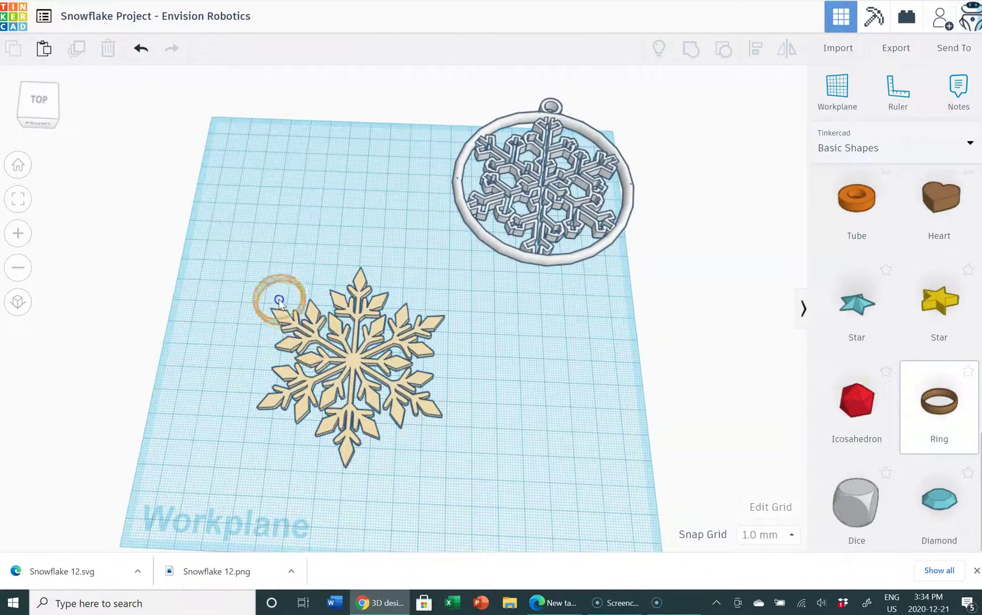
click(281, 295)
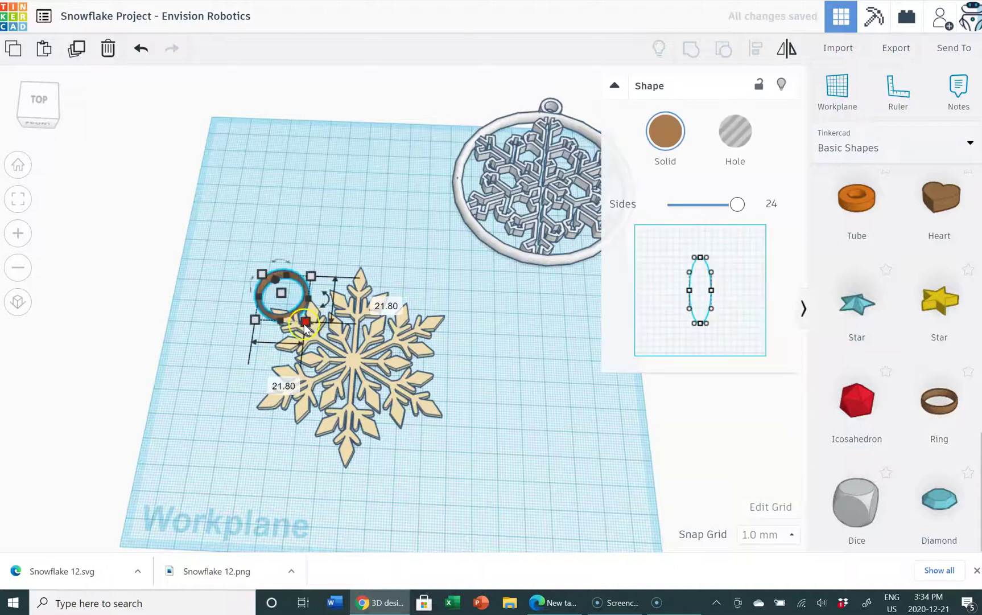
drag(306, 322, 417, 490)
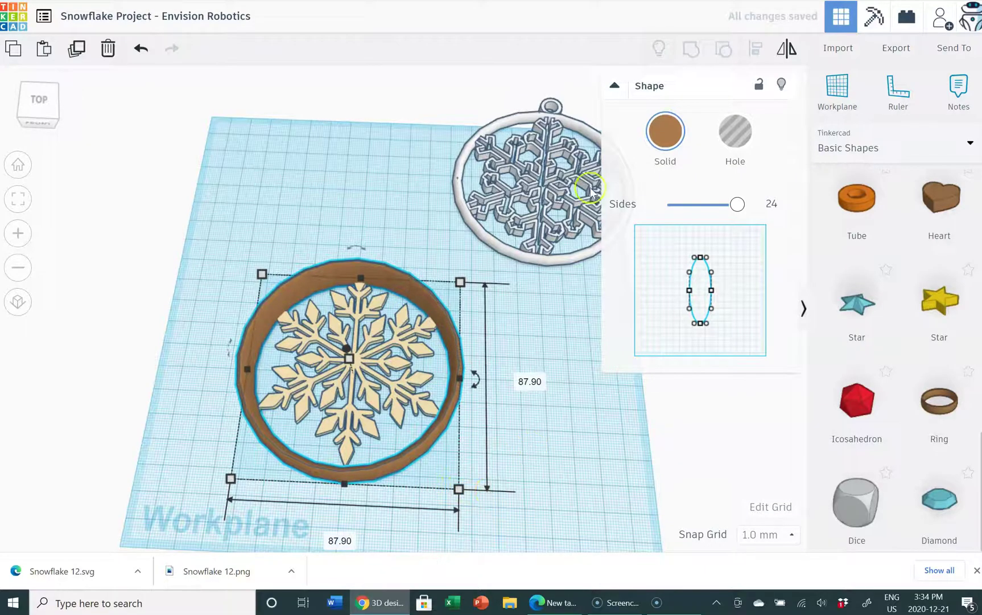
- Colour the ring light green and set its height to 3.00 mm
click(661, 134)
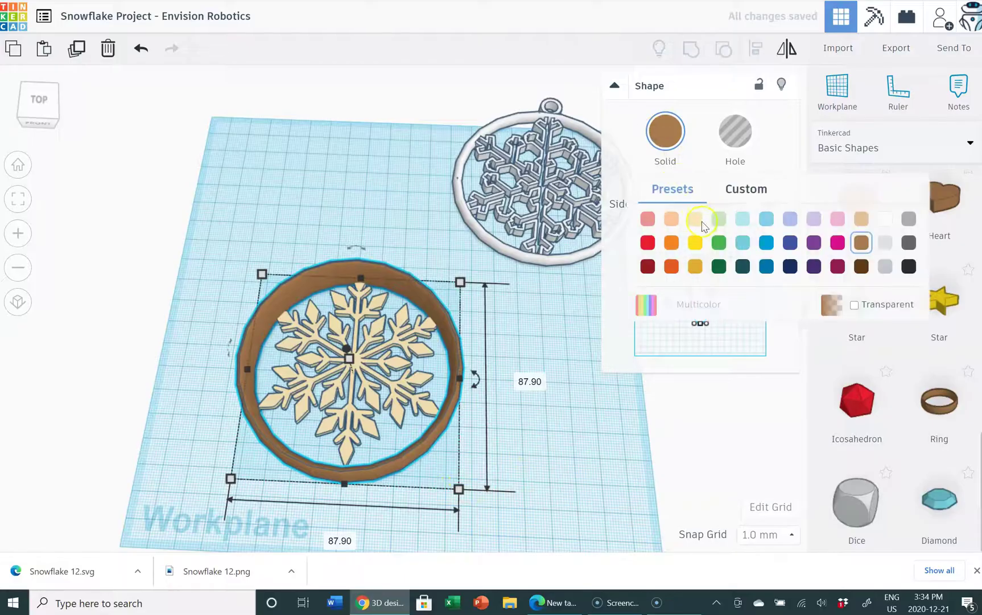
click(718, 219)
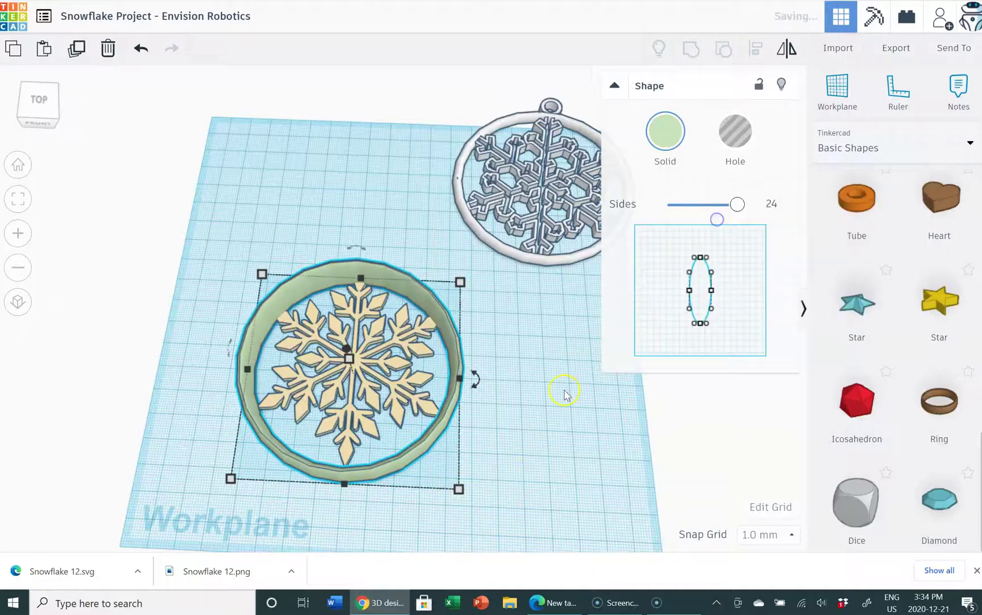
click(558, 398)
right_drag(558, 397, 550, 347)
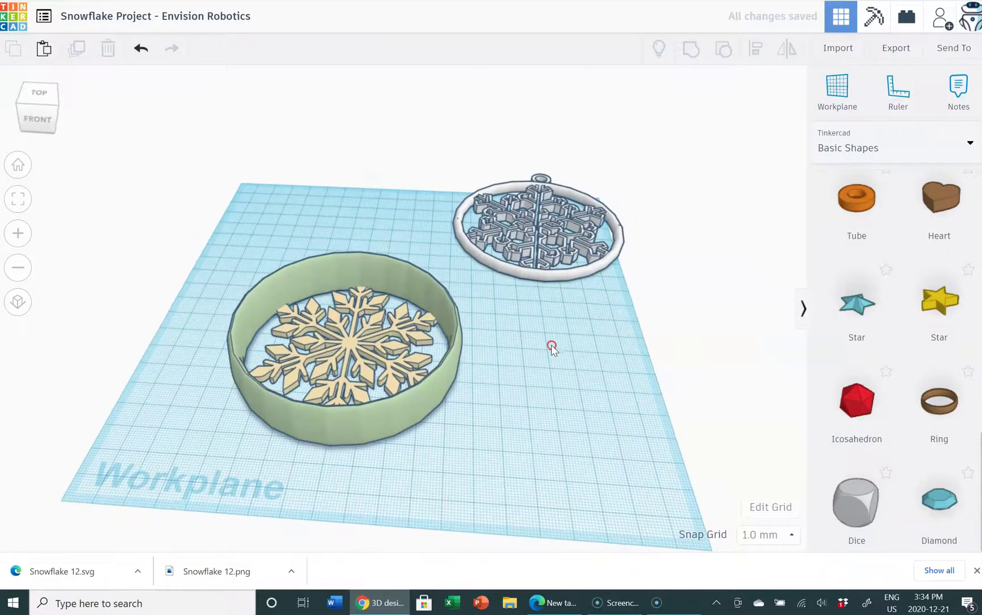
click(376, 396)
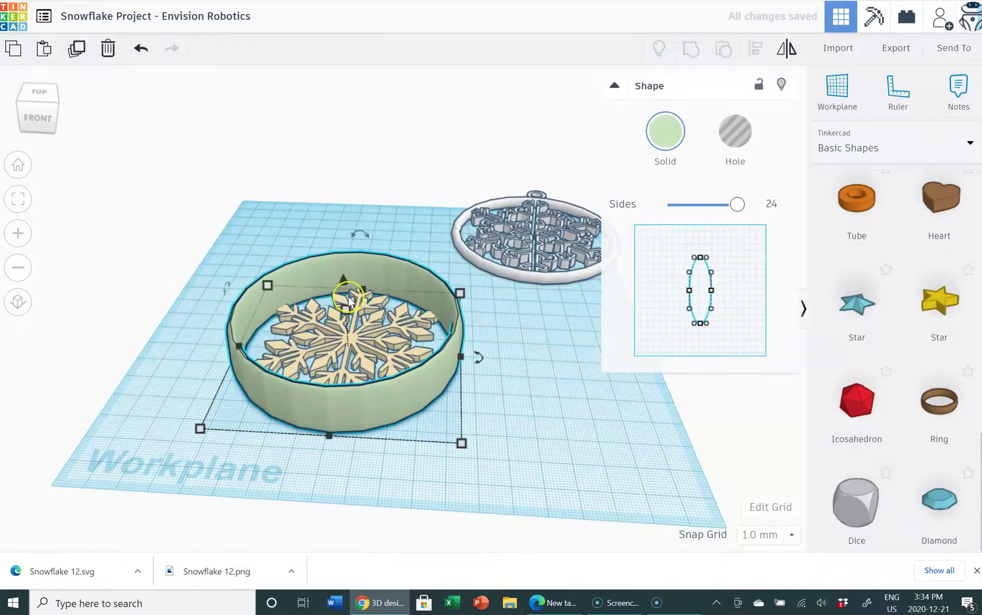
click(413, 330)
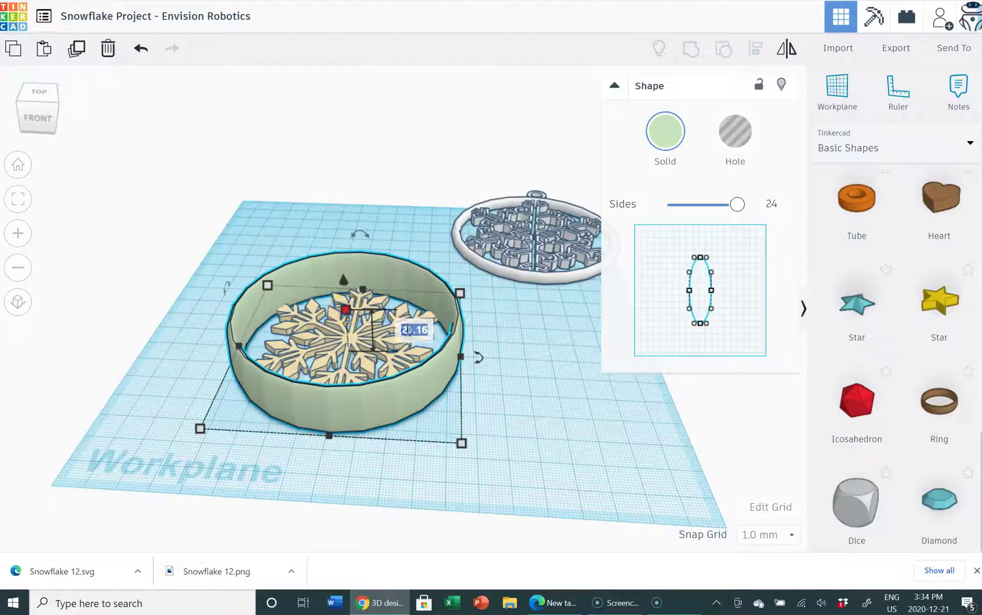
text(3)
key(Return)
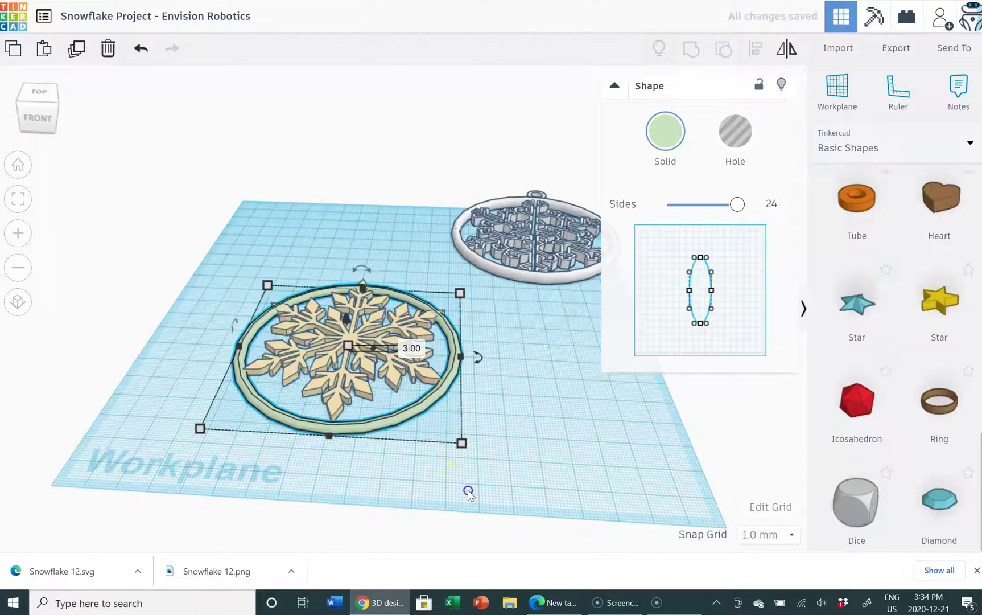
- Select the snowflake and ring together and centre-align them on both axes
click(341, 389)
shift+click(378, 295)
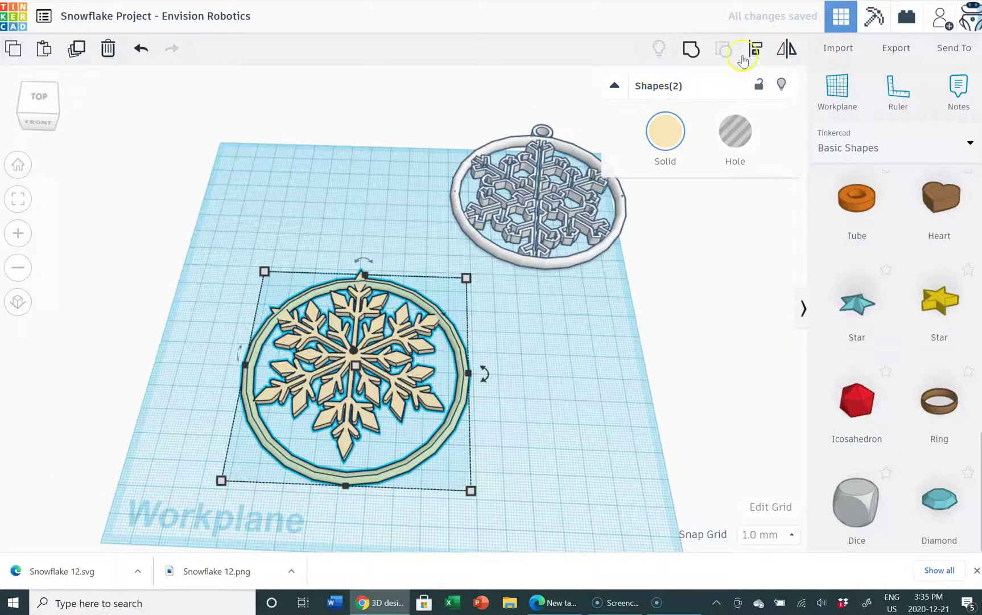
click(743, 56)
click(344, 503)
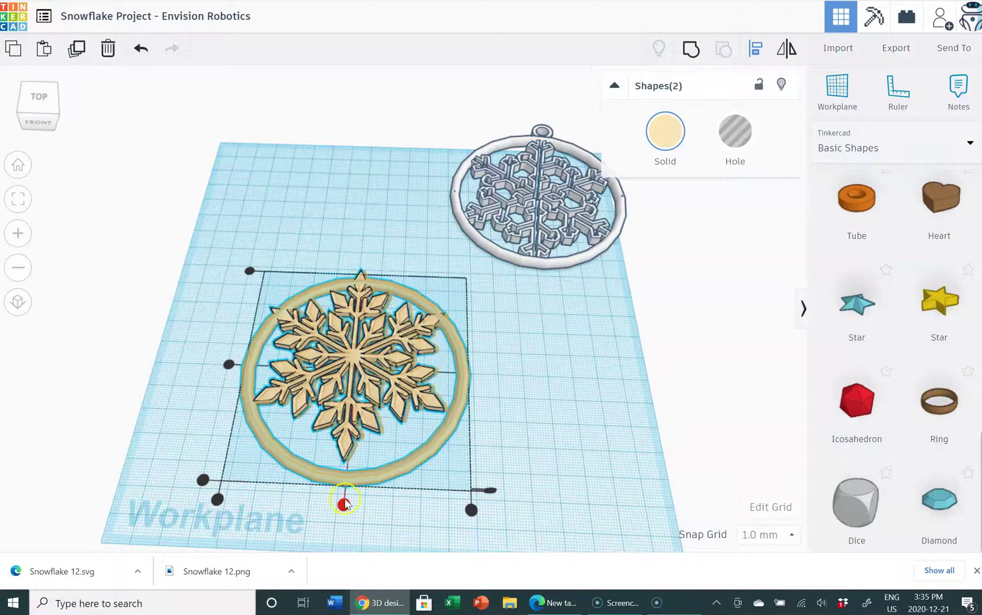
click(228, 364)
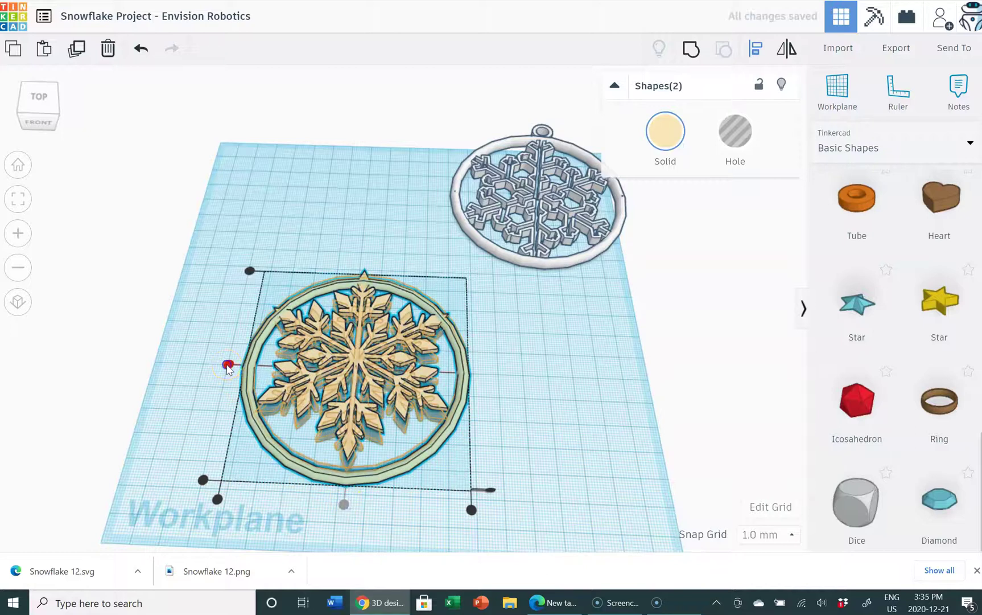
click(228, 366)
- Orbit and zoom to check the snowflake sits centred in the ring
mouse_move(573, 423)
right_down()
mouse_move(571, 387)
mouse_move(567, 447)
mouse_move(576, 432)
mouse_move(574, 441)
mouse_move(516, 453)
right_up()
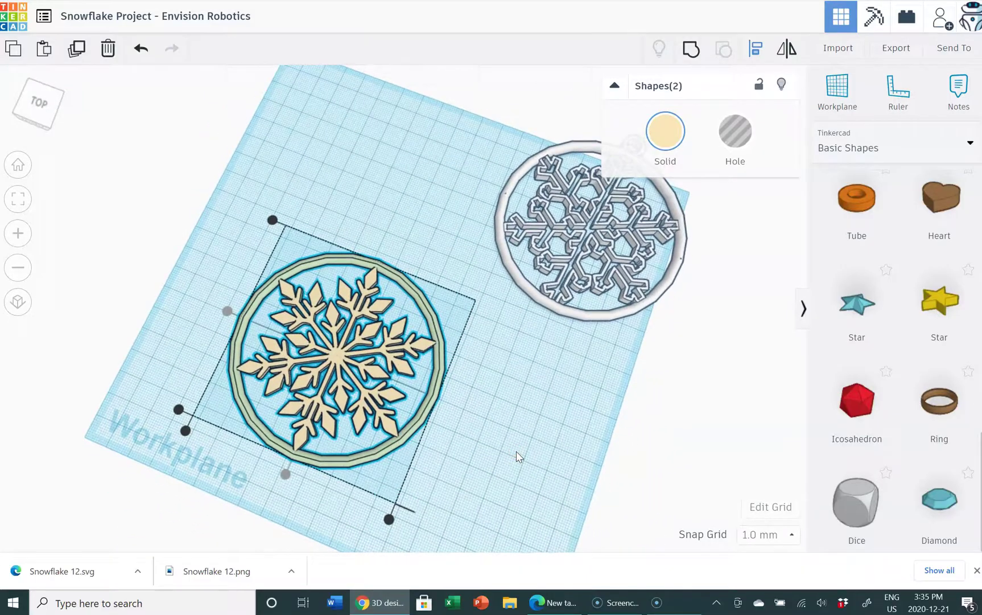
scroll(516, 454, up, 1)
scroll(516, 453, up, 1)
scroll(517, 455, up, 2)
scroll(516, 455, up, 1)
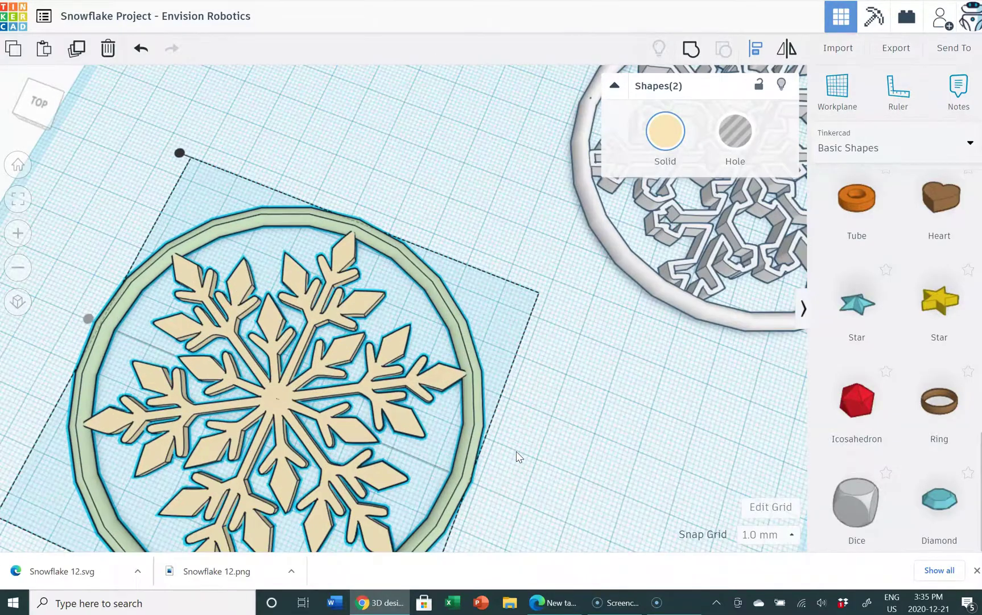
scroll(518, 453, up, 1)
scroll(587, 471, up, 2)
scroll(603, 474, up, 1)
scroll(602, 464, down, 1)
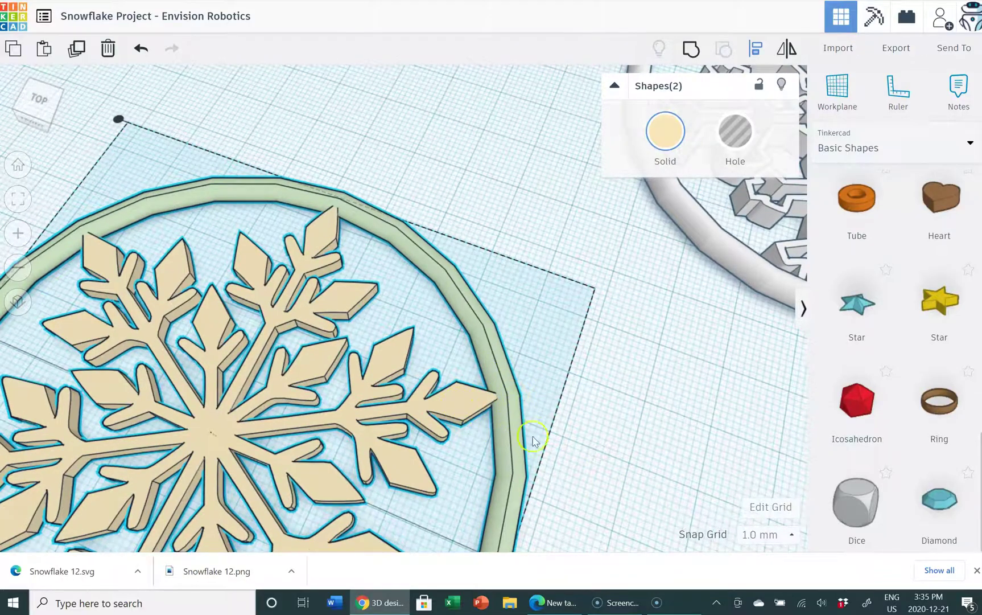
scroll(627, 397, down, 1)
scroll(628, 397, up, 1)
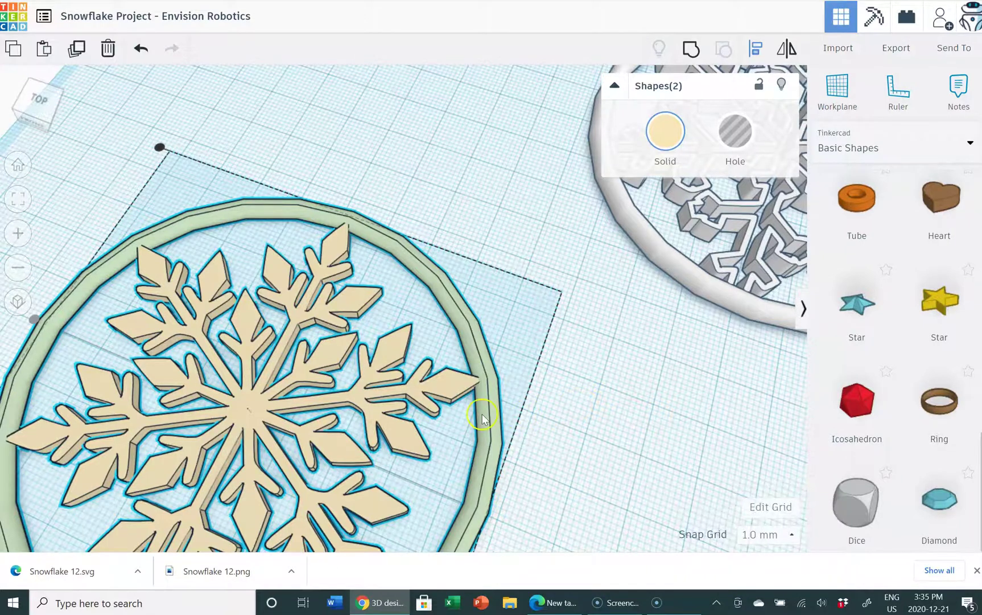
scroll(480, 412, up, 3)
scroll(569, 443, up, 3)
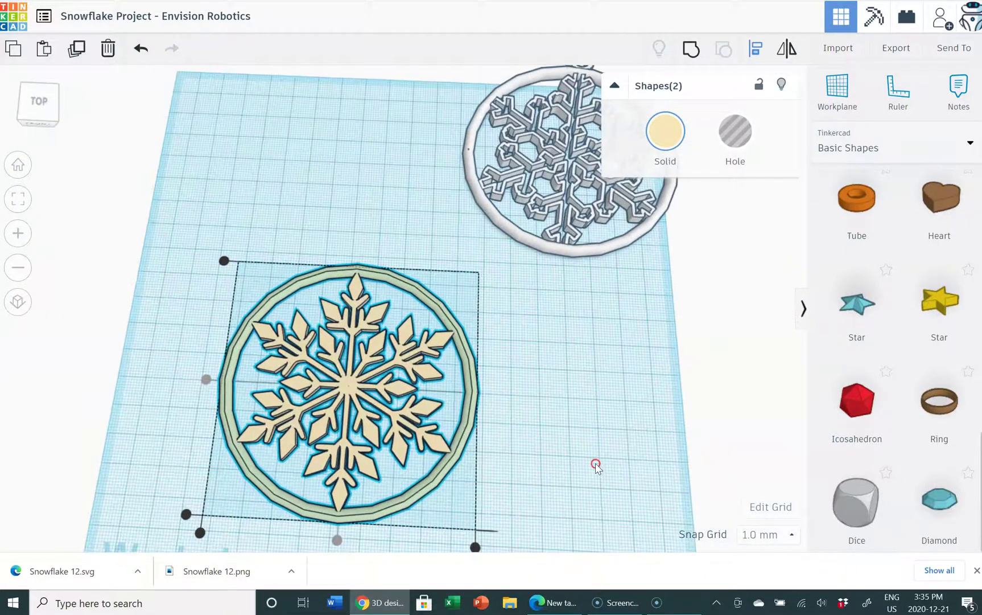
- Add a new ring near the ornament's top and shrink it to roughly 10 mm
right_drag(596, 466, 587, 450)
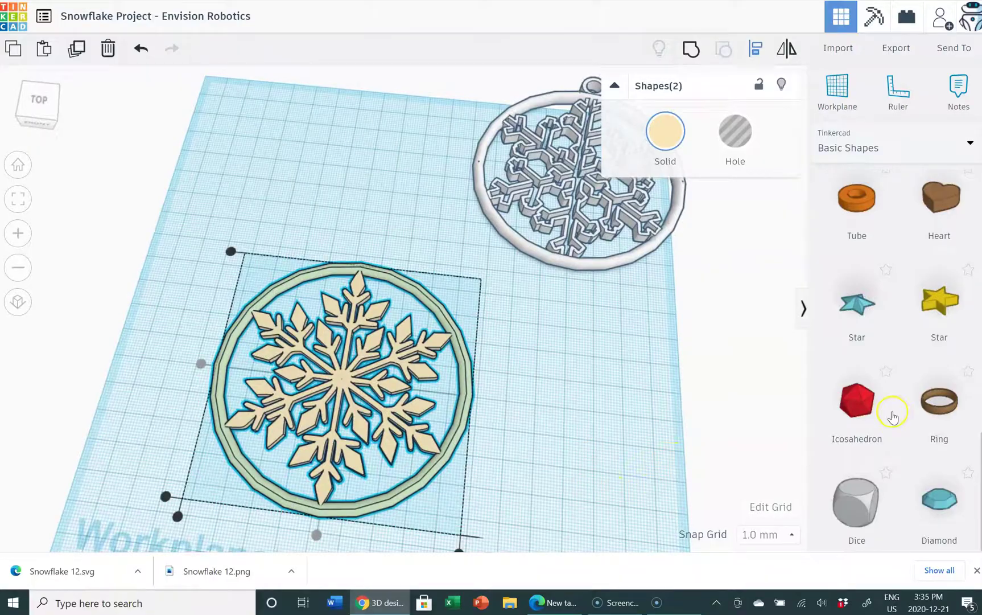
drag(938, 402, 560, 398)
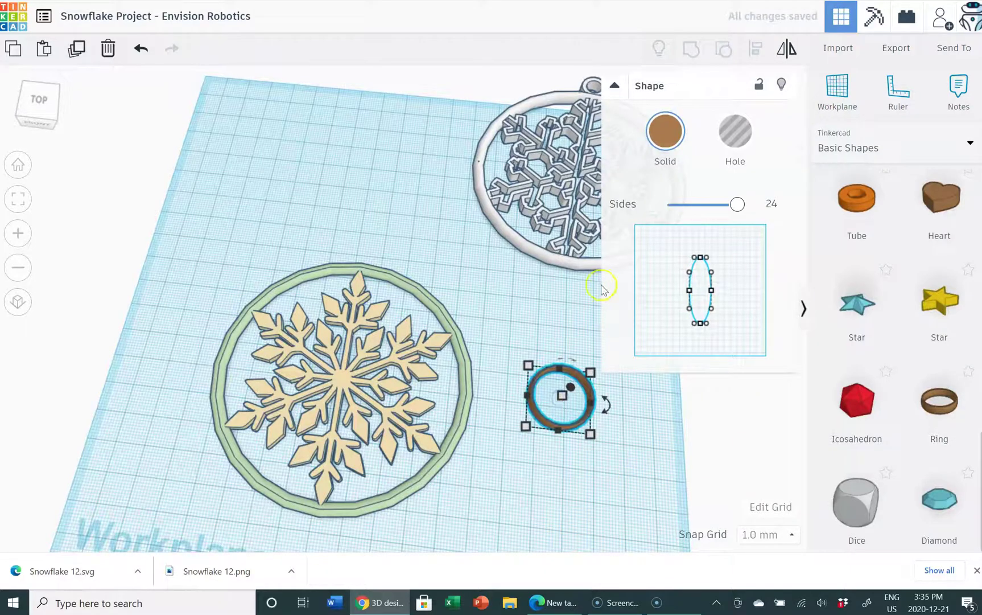
drag(544, 426, 339, 249)
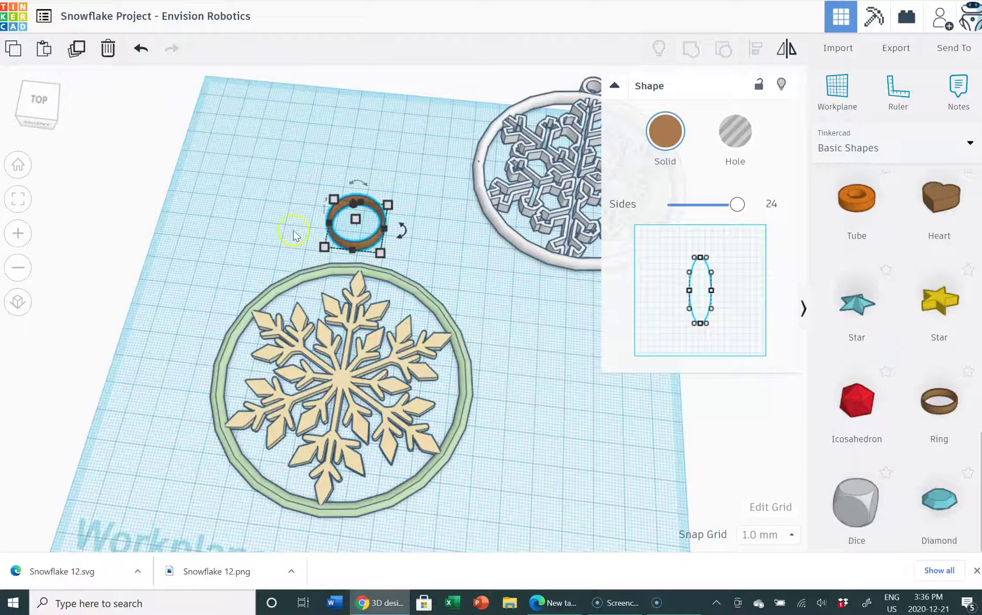
mouse_move(380, 253)
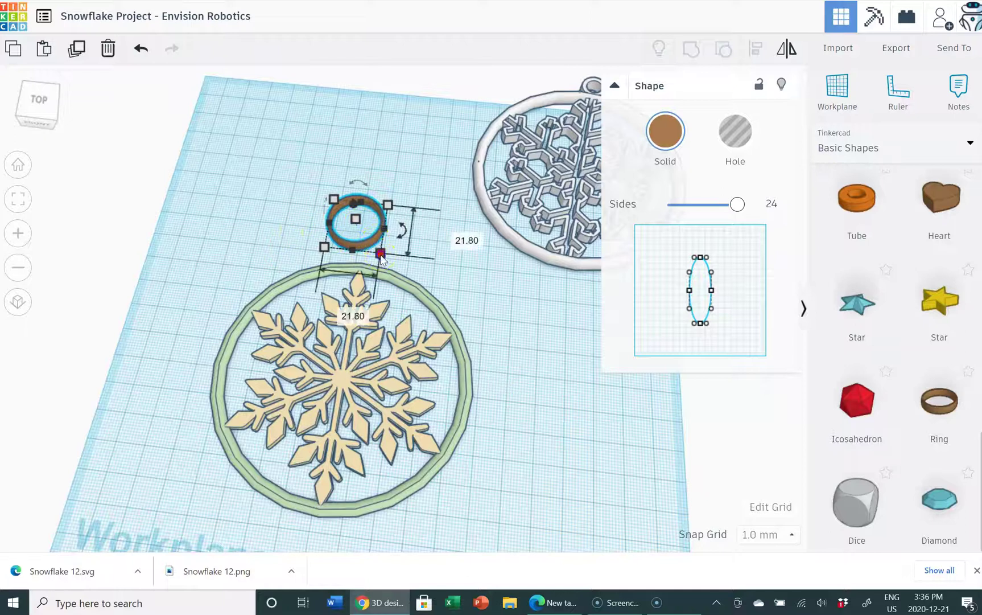
drag(380, 255, 362, 232)
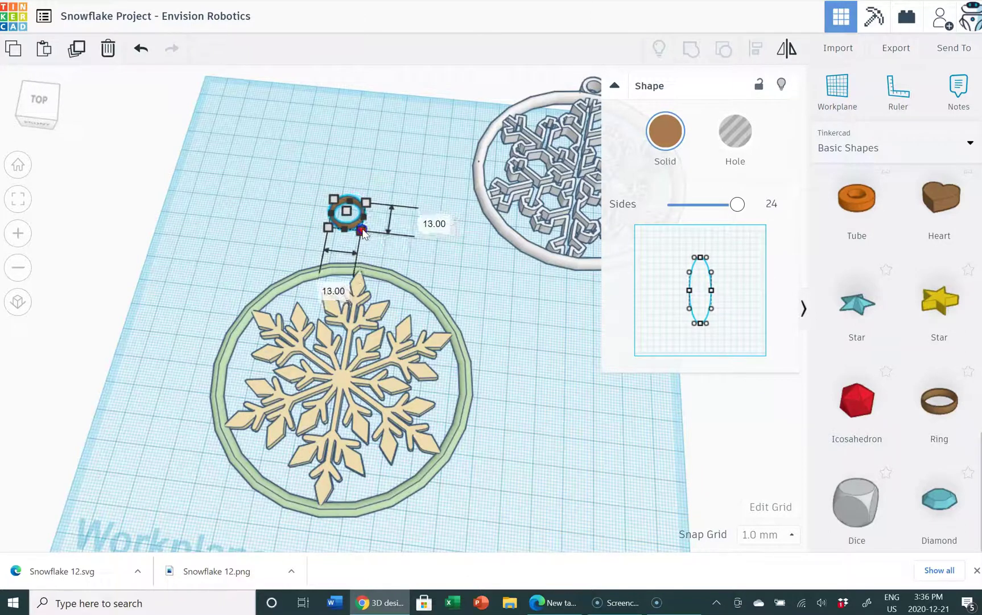
drag(362, 230, 358, 226)
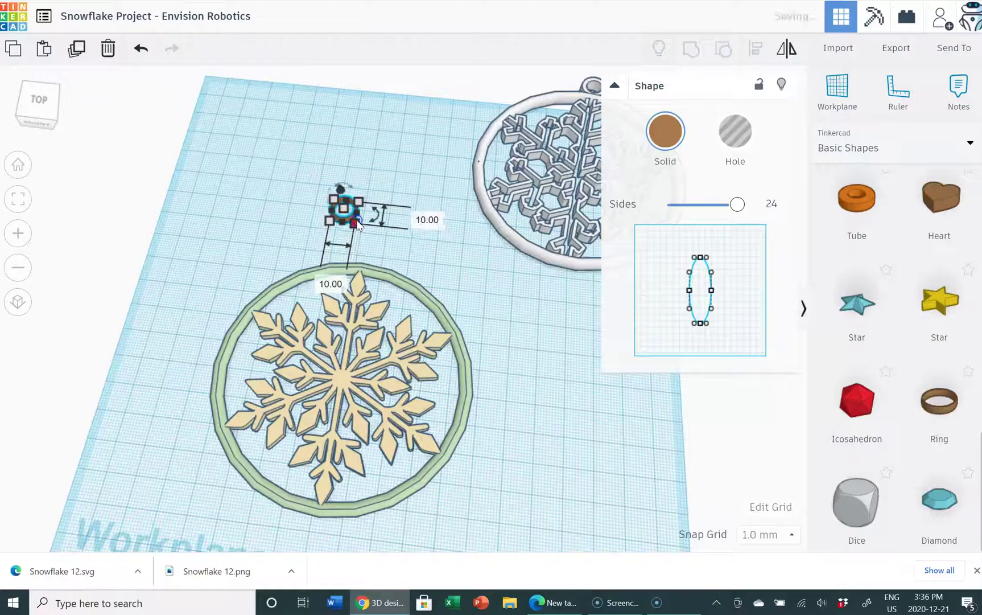
- Nudge the small loop with arrow keys onto the green ring's top edge
click(302, 170)
click(340, 210)
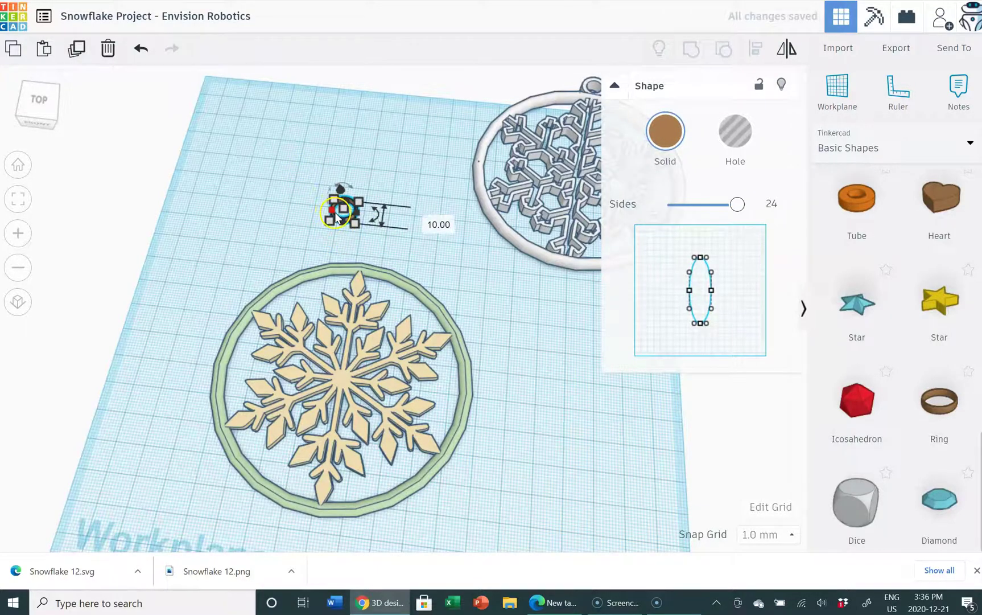
key(Down)
key(Down)
key(Down)
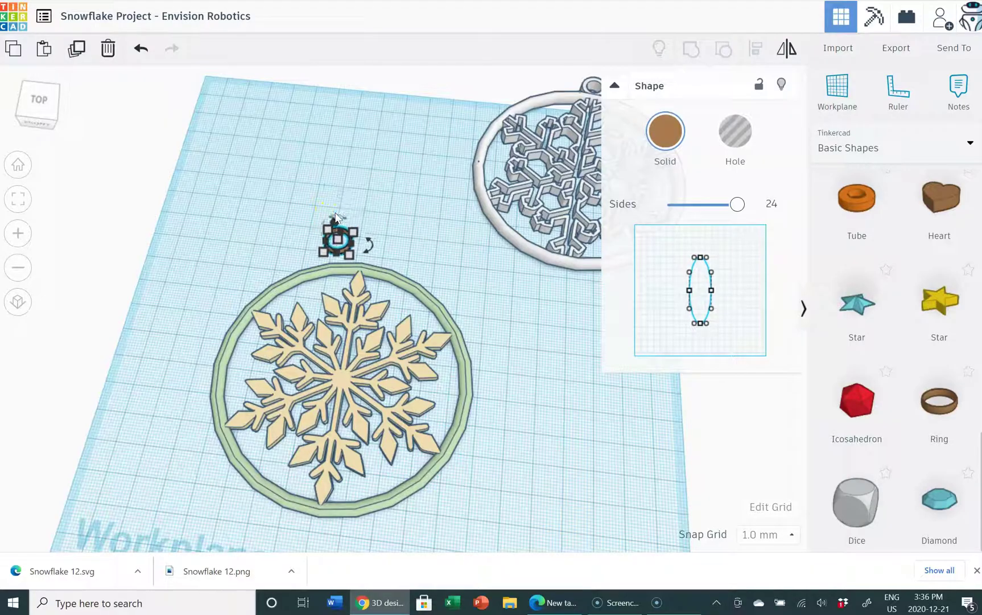
key(Down)
key(Down)
key(Down)
key(Right)
key(Right)
key(Right)
key(Down)
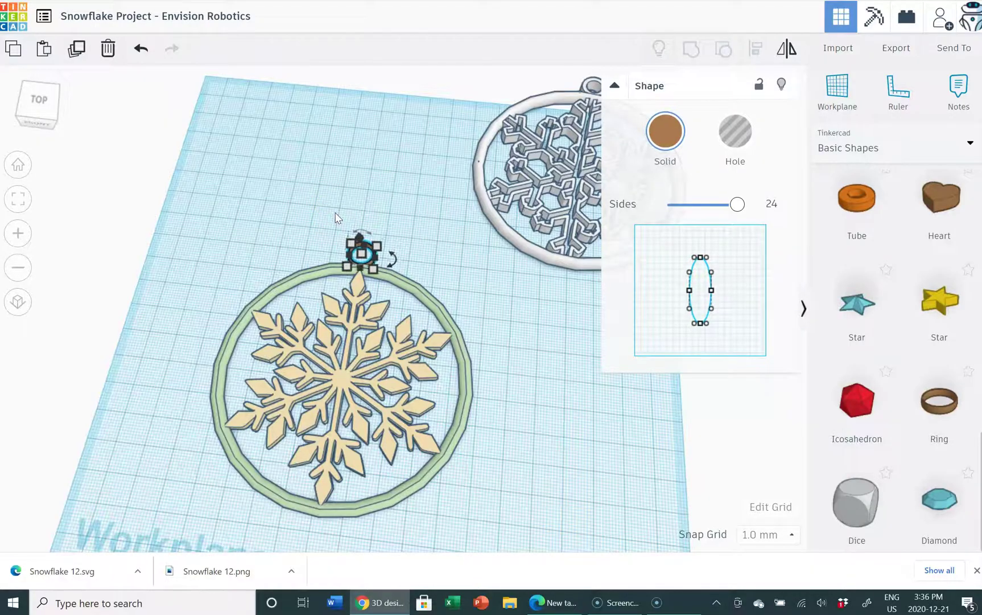
click(431, 280)
click(369, 256)
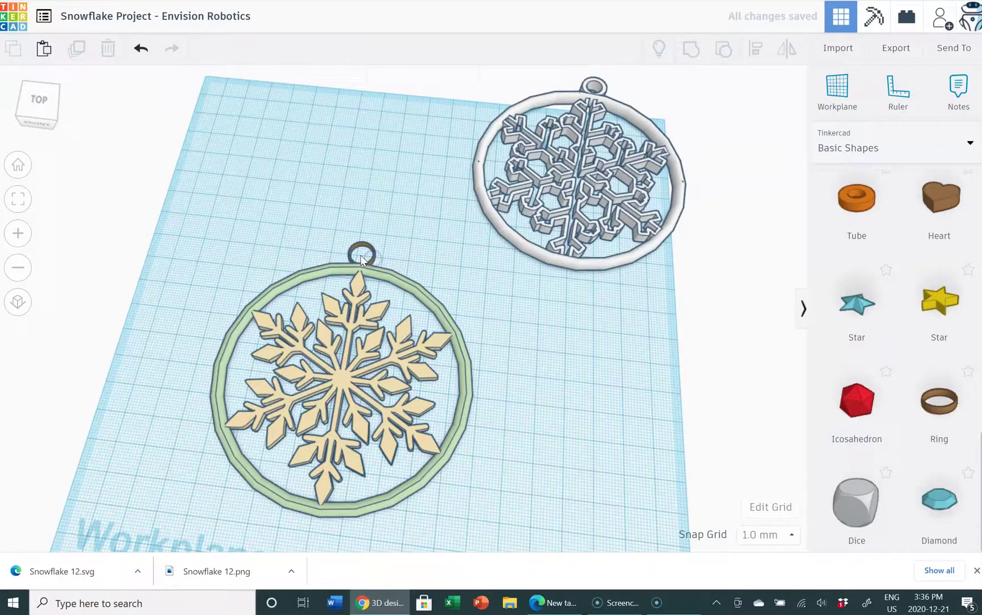
click(374, 262)
- Set the hanging loop's height to 3.00 mm
scroll(373, 262, up, 2)
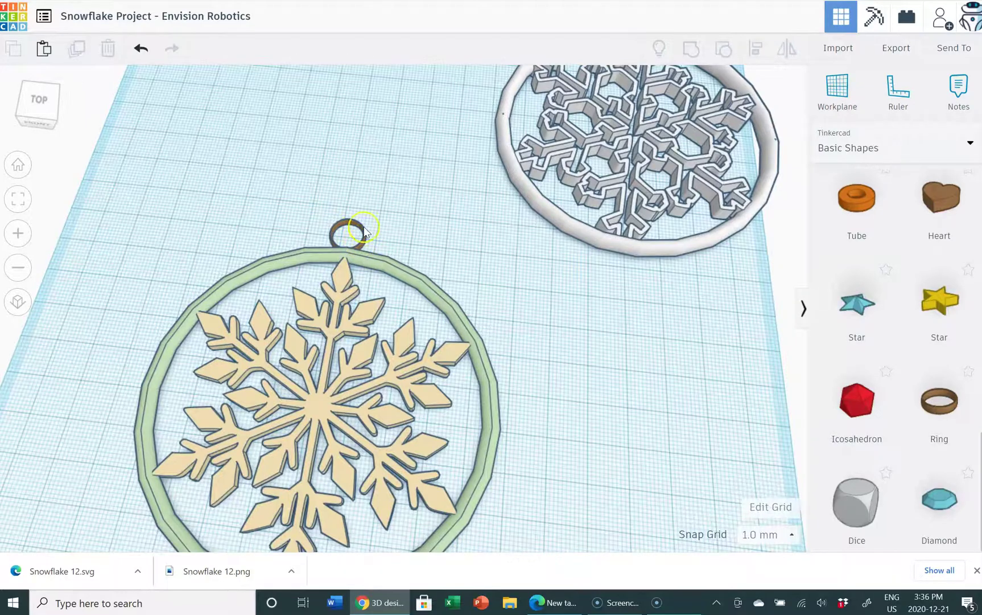
click(351, 229)
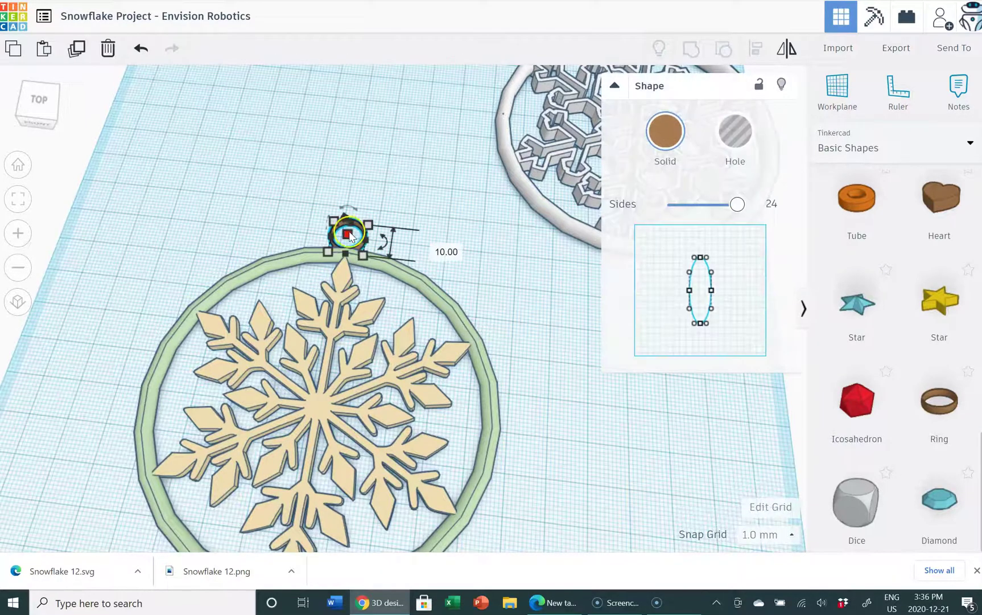
click(410, 239)
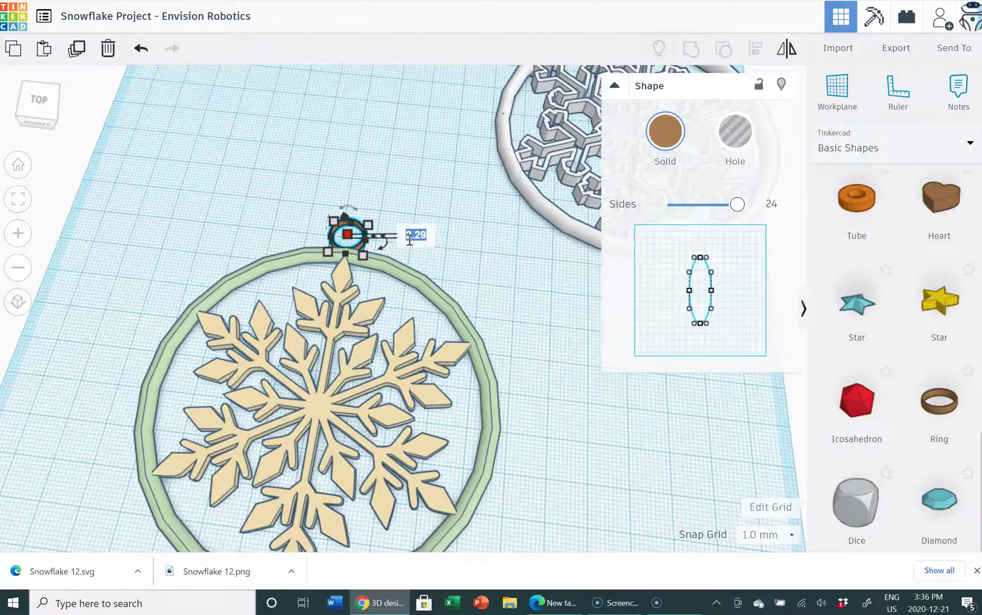
text(3)
key(Return)
click(492, 269)
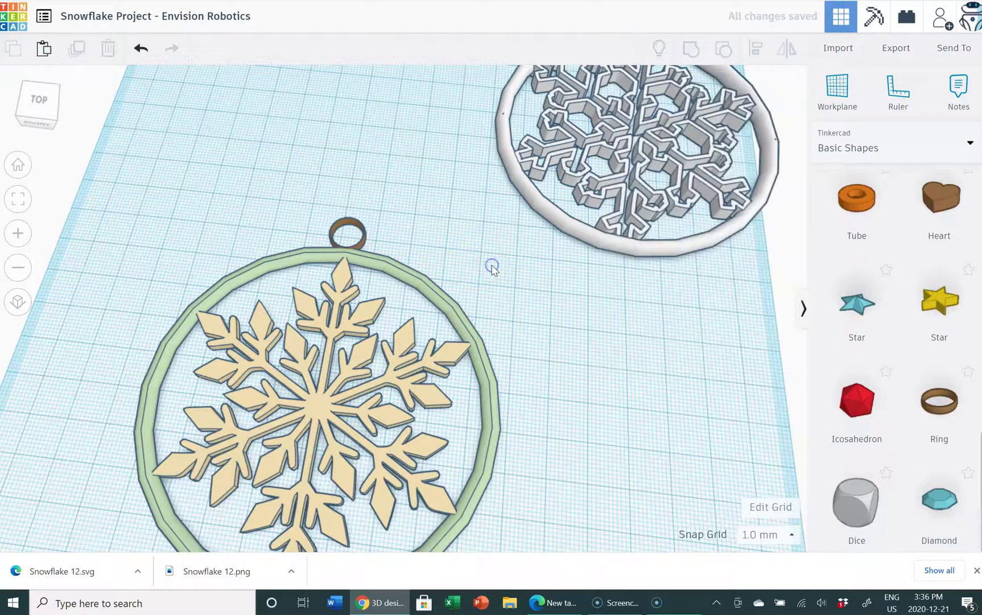
scroll(493, 268, down, 3)
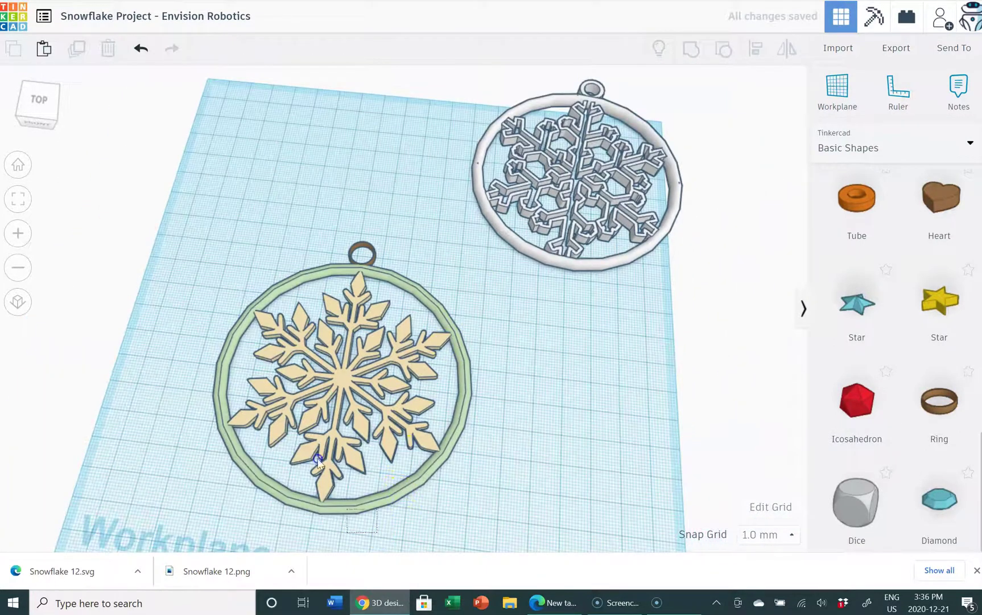
- Select snowflake, ring and loop, centre-align them, and group them into one ornament
drag(377, 533, 233, 150)
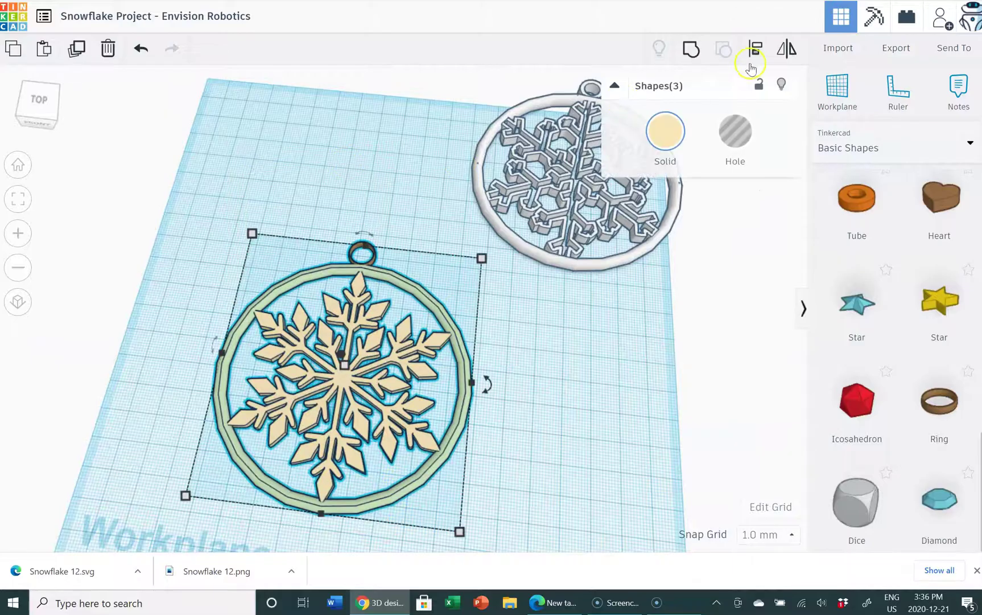
click(755, 49)
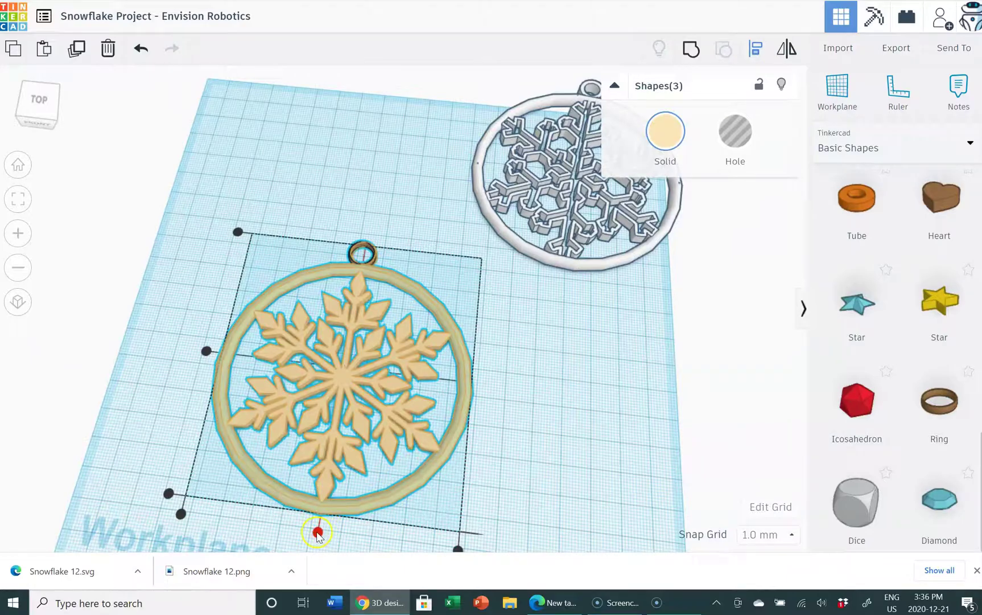
click(316, 532)
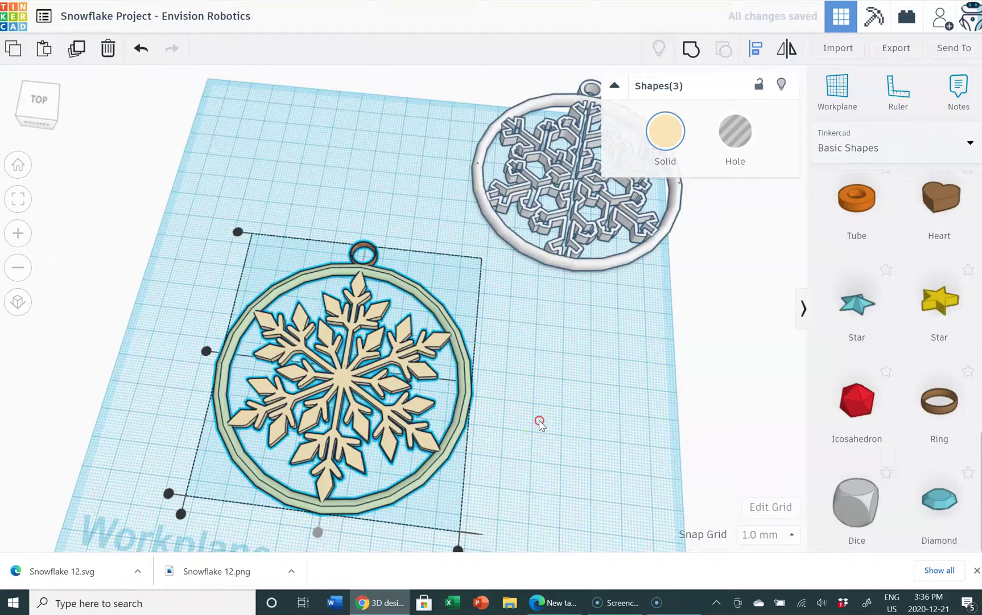
mouse_move(540, 422)
right_down()
mouse_move(323, 324)
mouse_move(341, 316)
mouse_move(508, 418)
right_up()
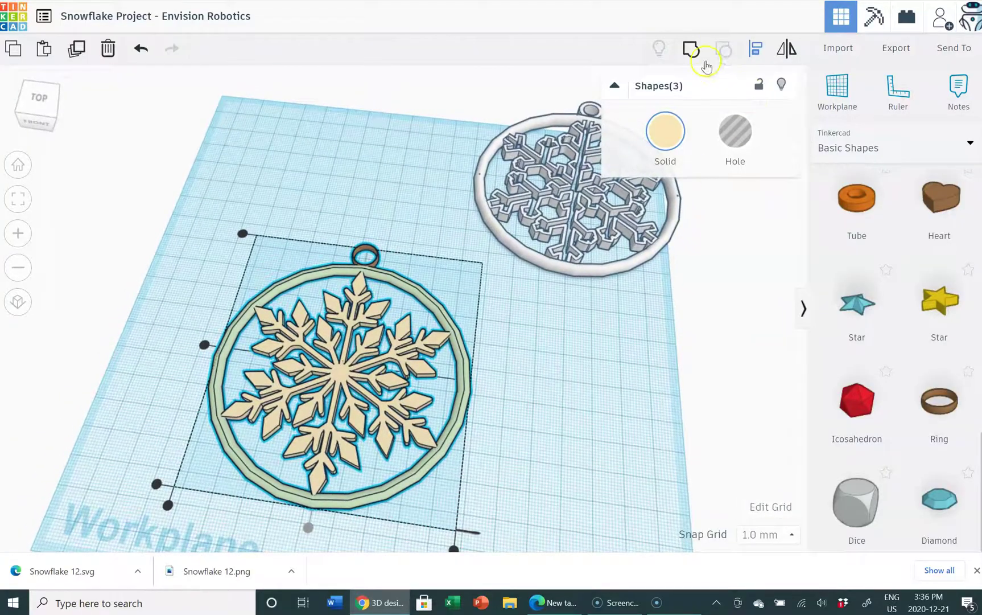
click(691, 50)
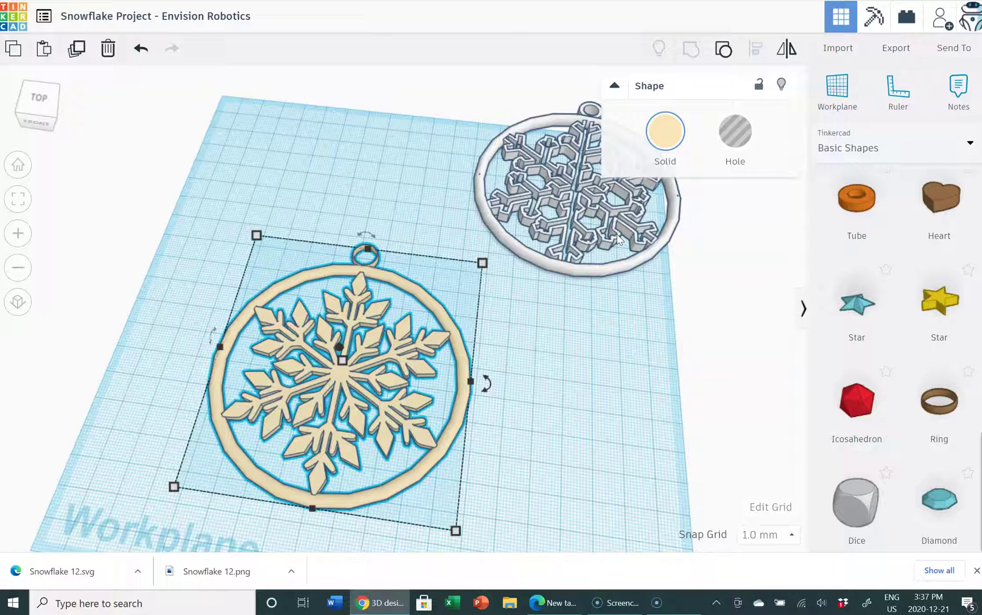
mouse_move(603, 333)
right_down()
mouse_move(605, 348)
mouse_move(618, 314)
mouse_move(612, 200)
mouse_move(641, 318)
mouse_move(647, 424)
mouse_move(616, 397)
right_up()
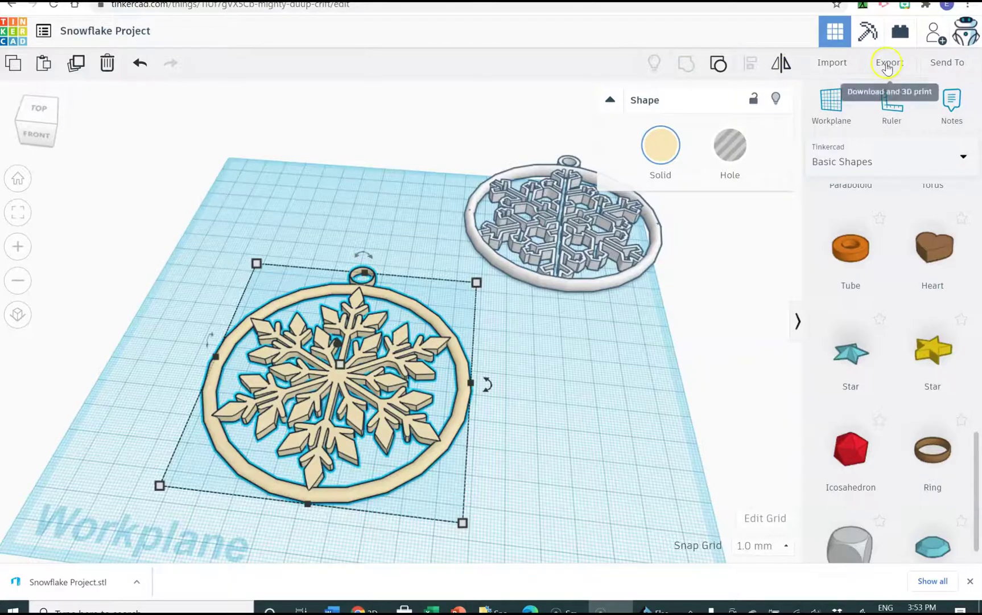
- Export the selected ornament in STL format as Snowflake Project.stl
click(886, 67)
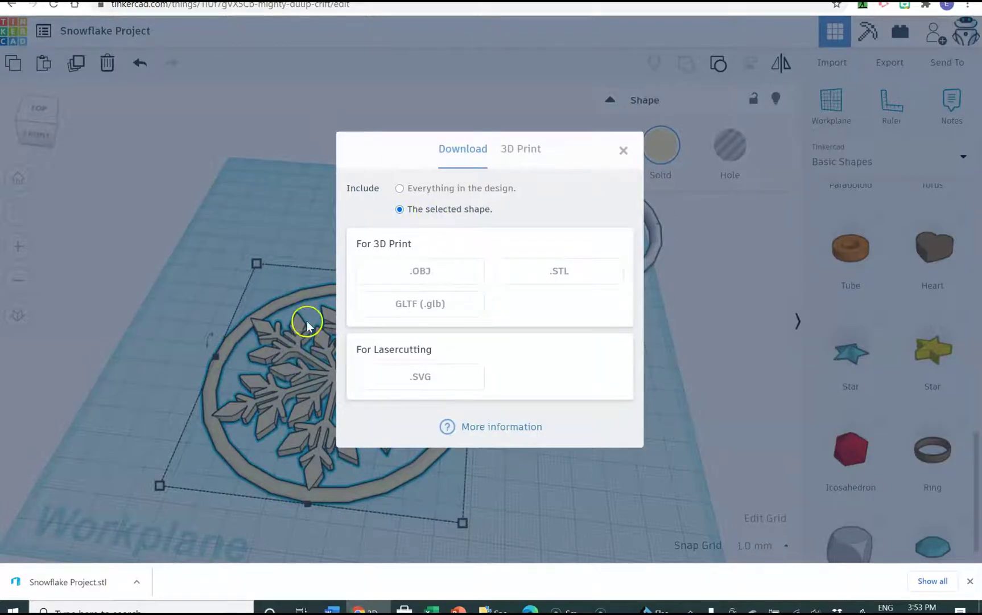
click(532, 272)
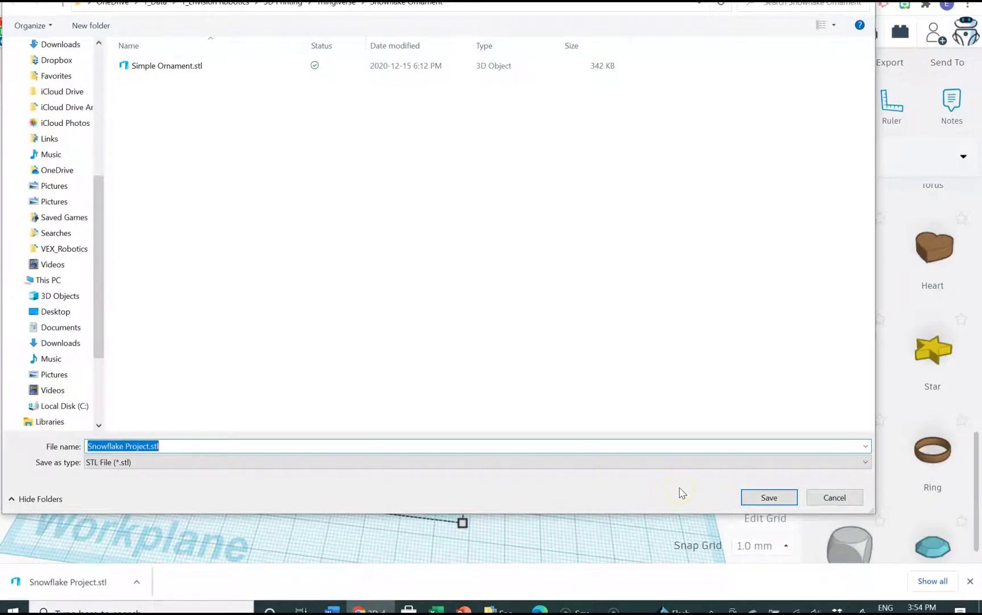
click(757, 498)
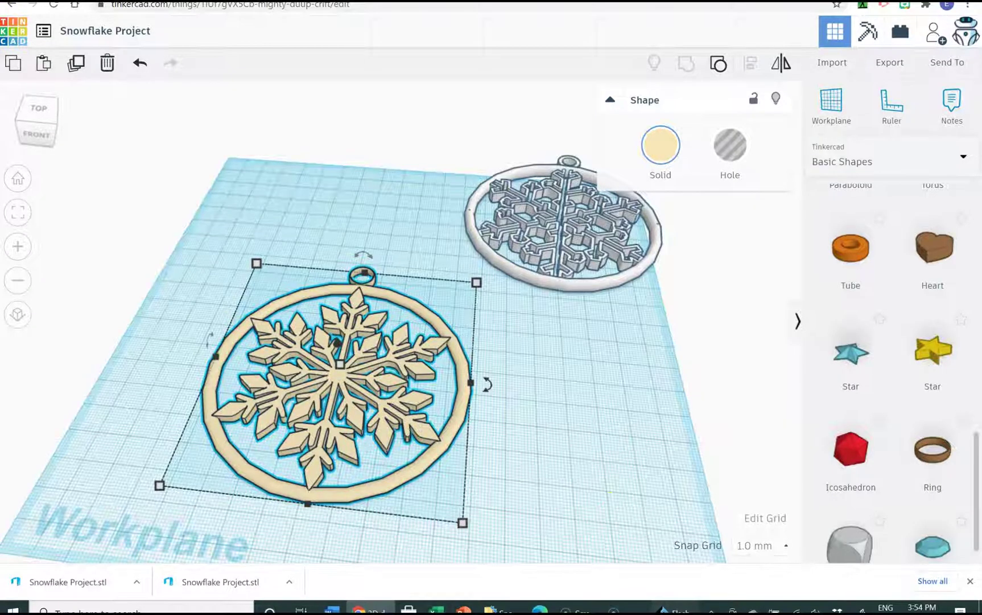
- Load Snowflake Project.stl into FlashPrint, place it on the platform and repair it
click(674, 607)
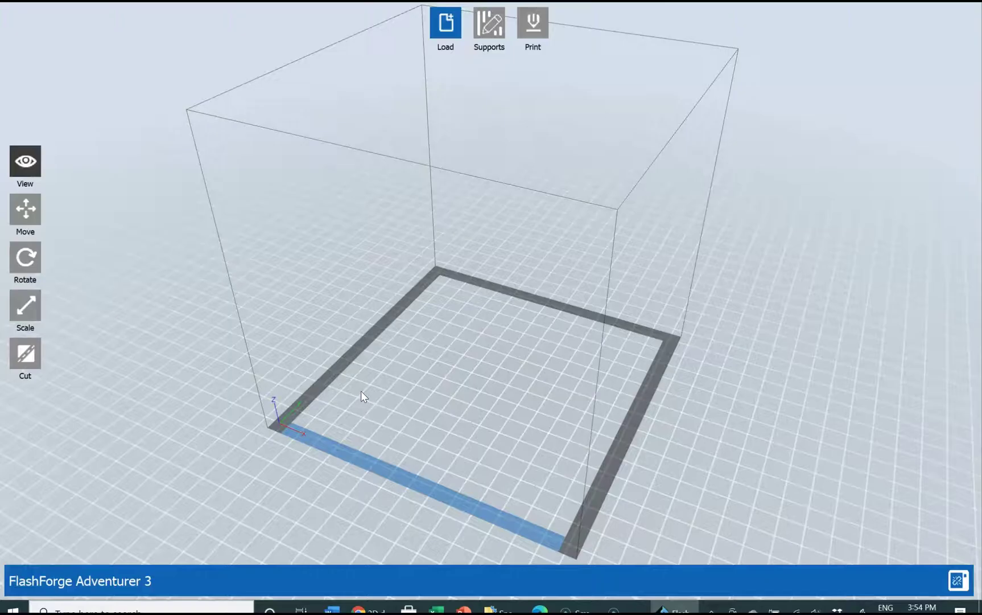
click(447, 27)
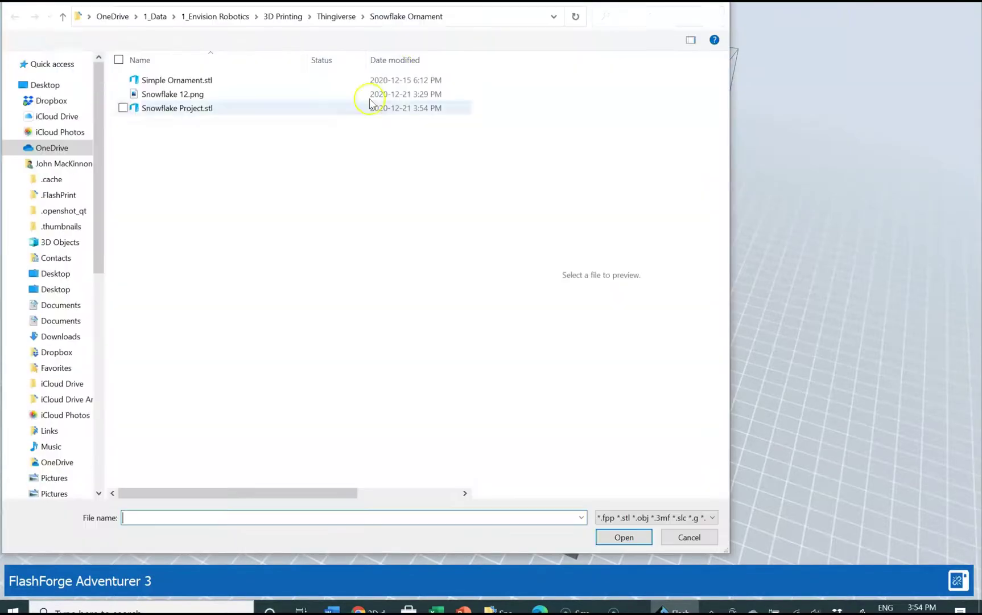
click(194, 114)
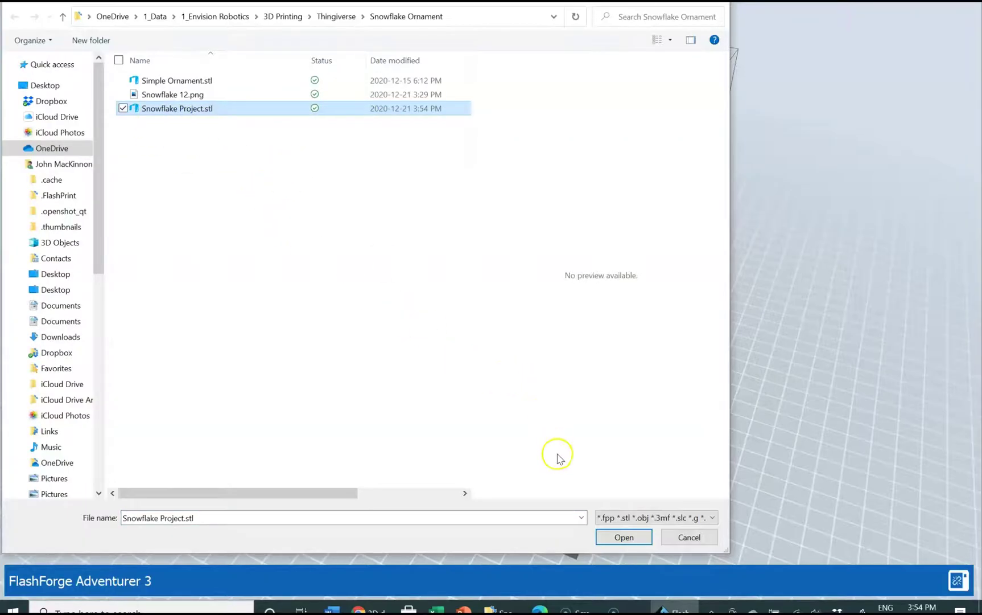
click(612, 542)
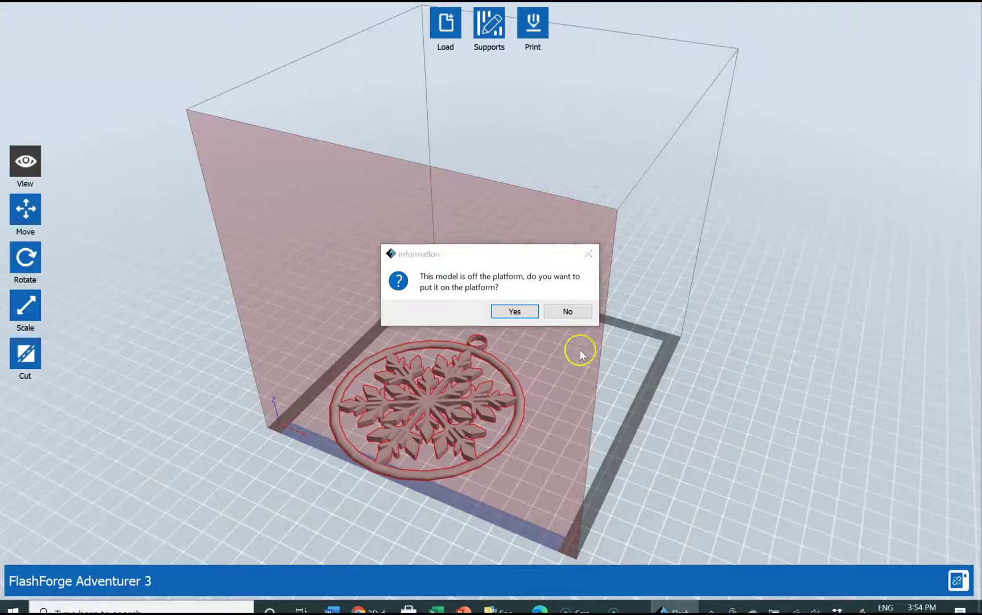
click(515, 313)
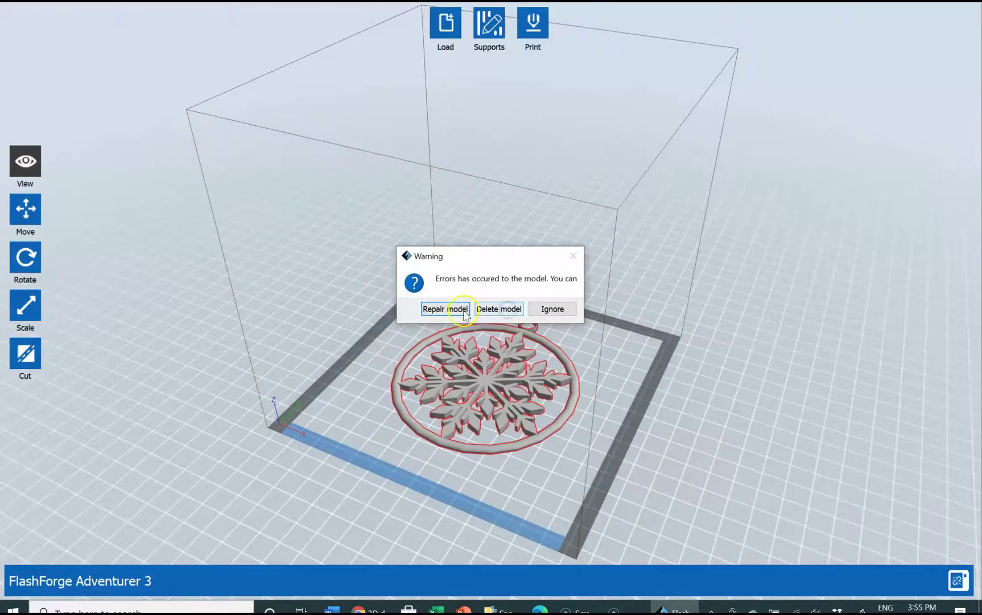
click(446, 308)
click(526, 308)
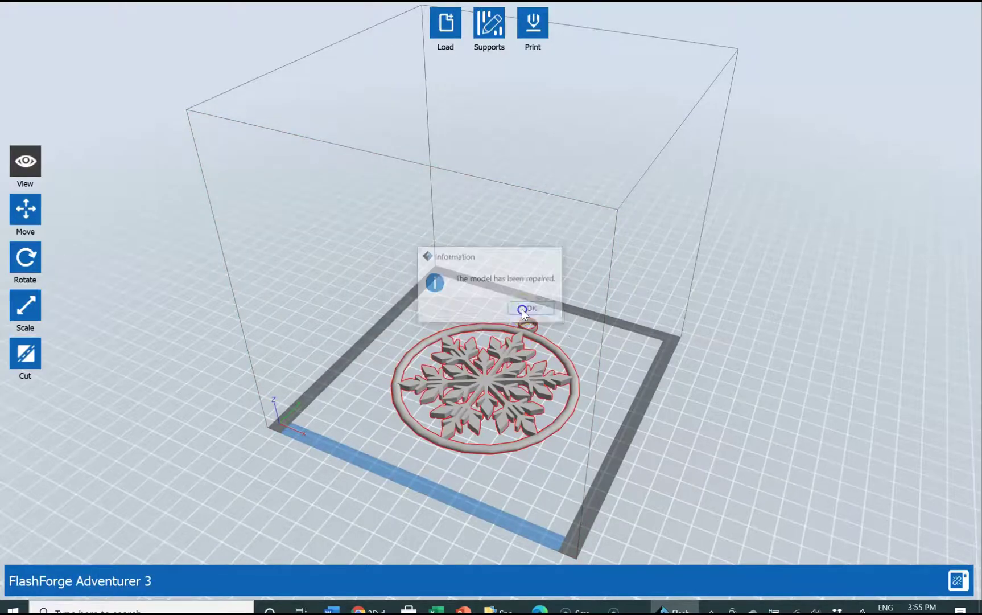
mouse_move(609, 384)
mouse_down()
mouse_move(607, 371)
mouse_move(621, 397)
mouse_up()
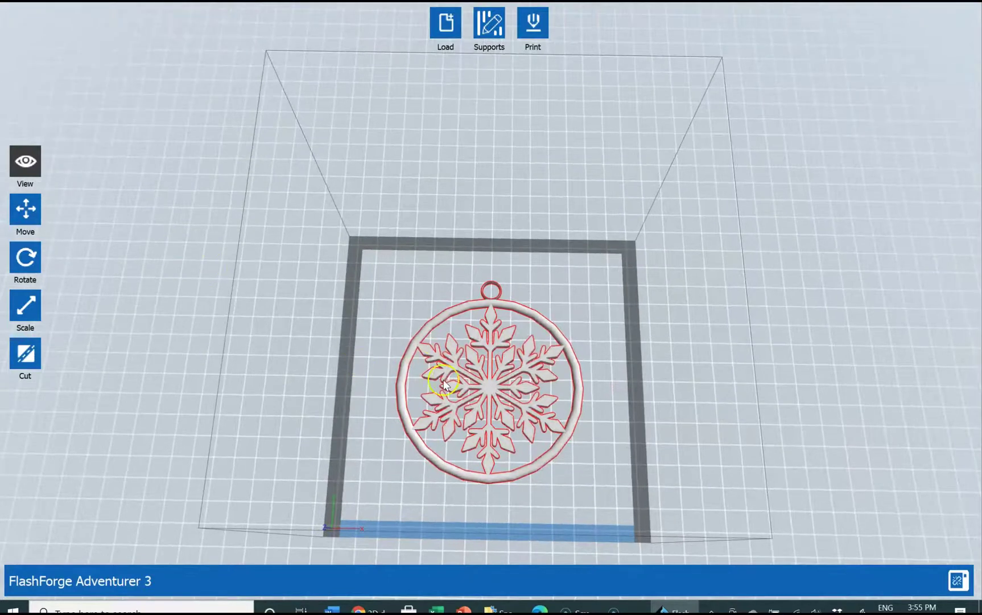
- Move the model On Platform and Center it, positioned at 0.00 mm on all axes
click(486, 392)
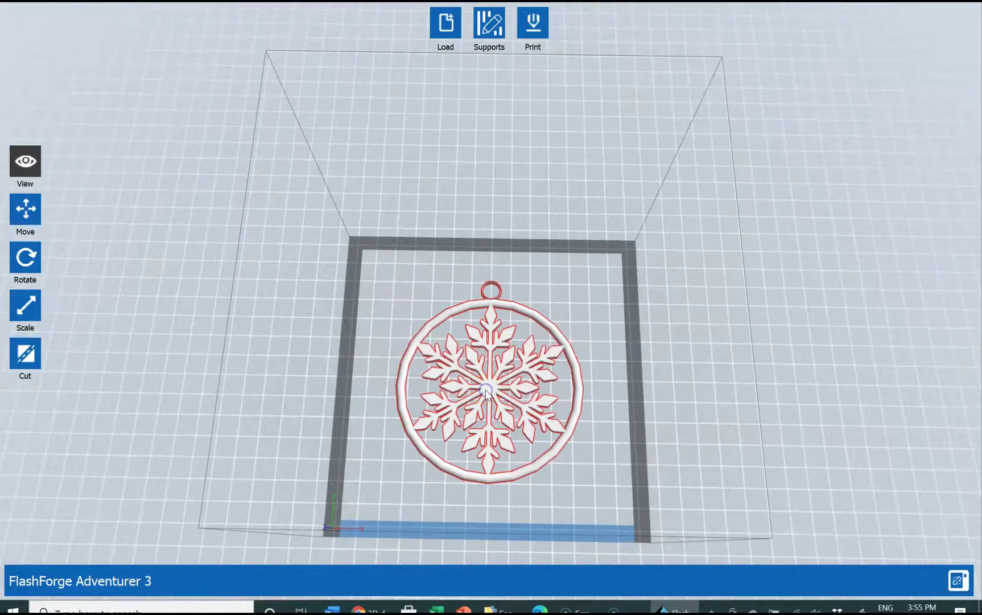
click(28, 226)
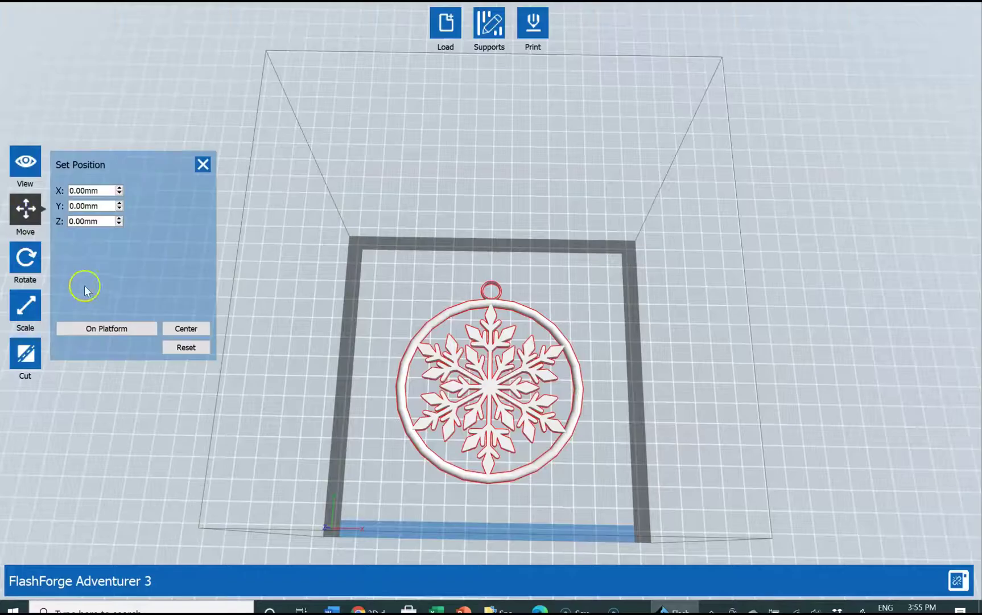
click(96, 329)
click(180, 333)
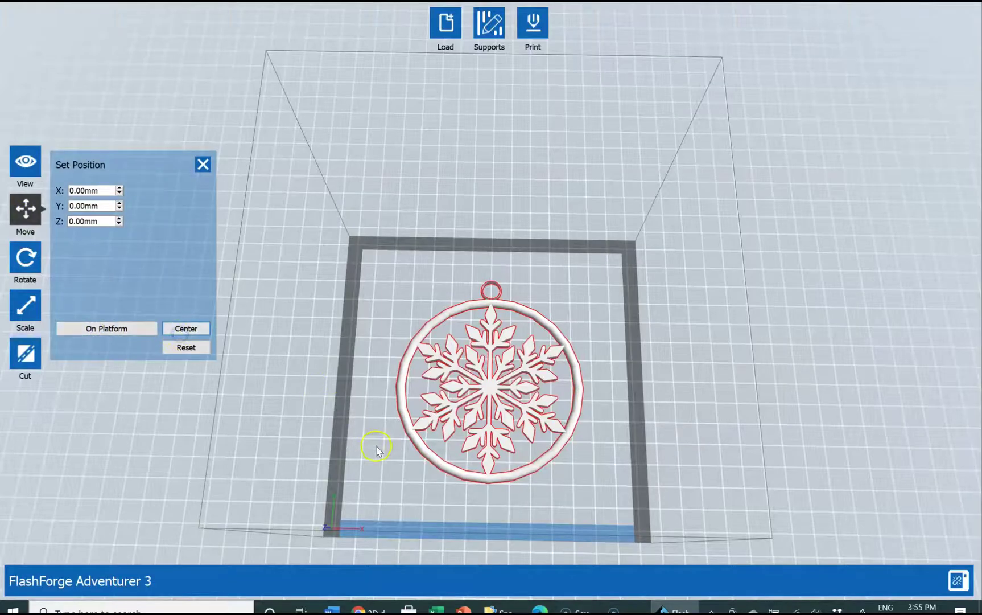
mouse_move(373, 449)
right_down()
mouse_move(356, 360)
mouse_move(367, 378)
mouse_move(366, 355)
mouse_move(377, 377)
mouse_move(384, 344)
mouse_move(377, 394)
mouse_move(407, 432)
mouse_move(369, 405)
mouse_move(364, 373)
mouse_move(372, 445)
mouse_move(363, 377)
right_up()
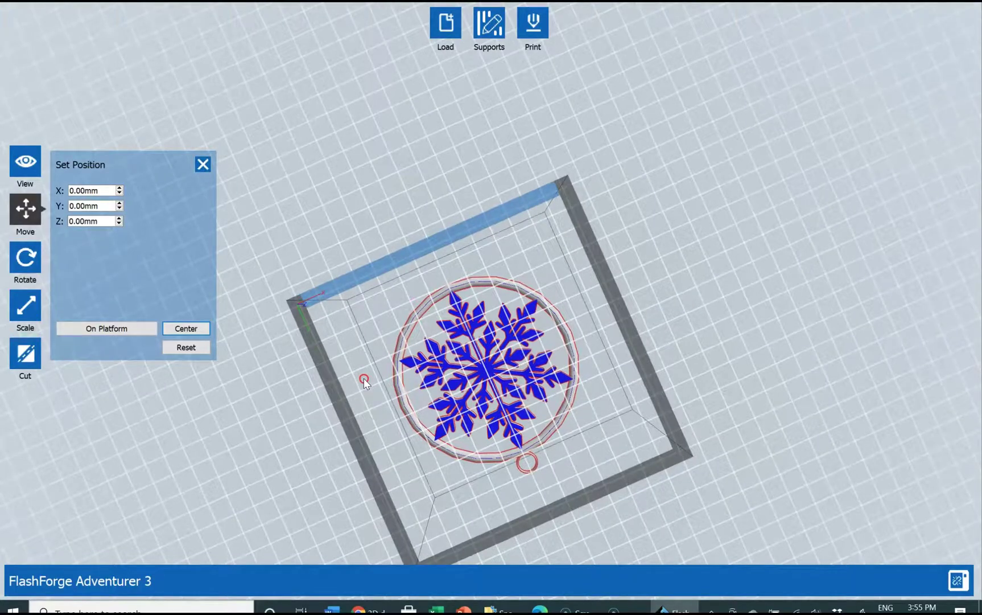
right_drag(364, 377, 362, 377)
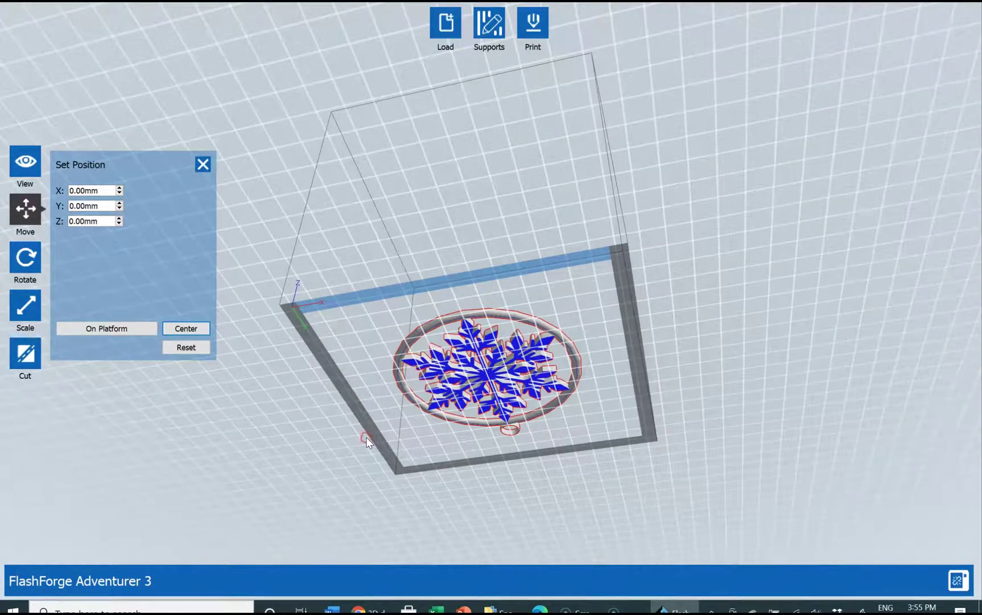
- Slice with PLA standard settings, no supports or raft, saving Snowflake Project.gx
key(ctrl+0)
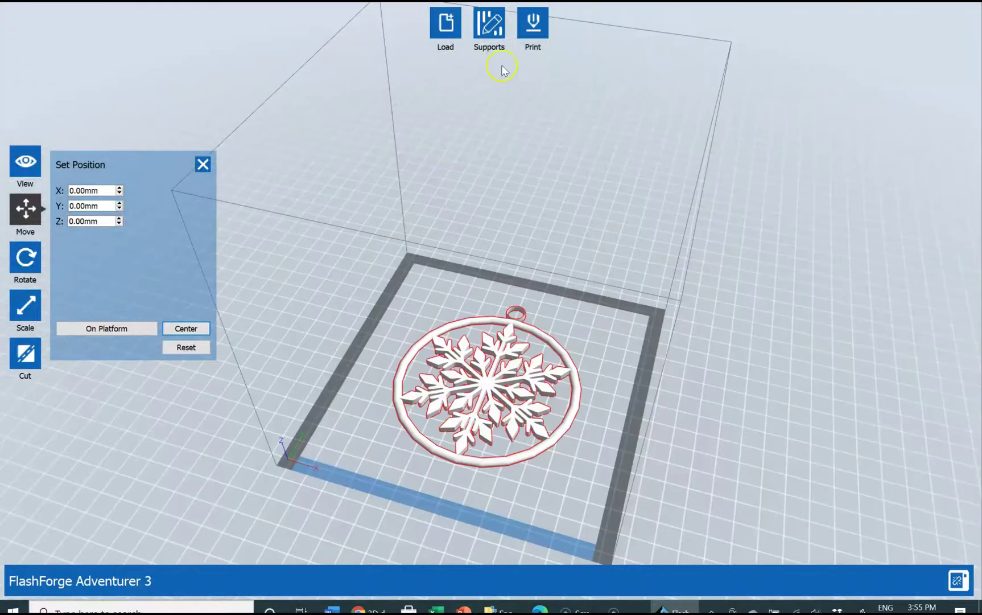
click(533, 23)
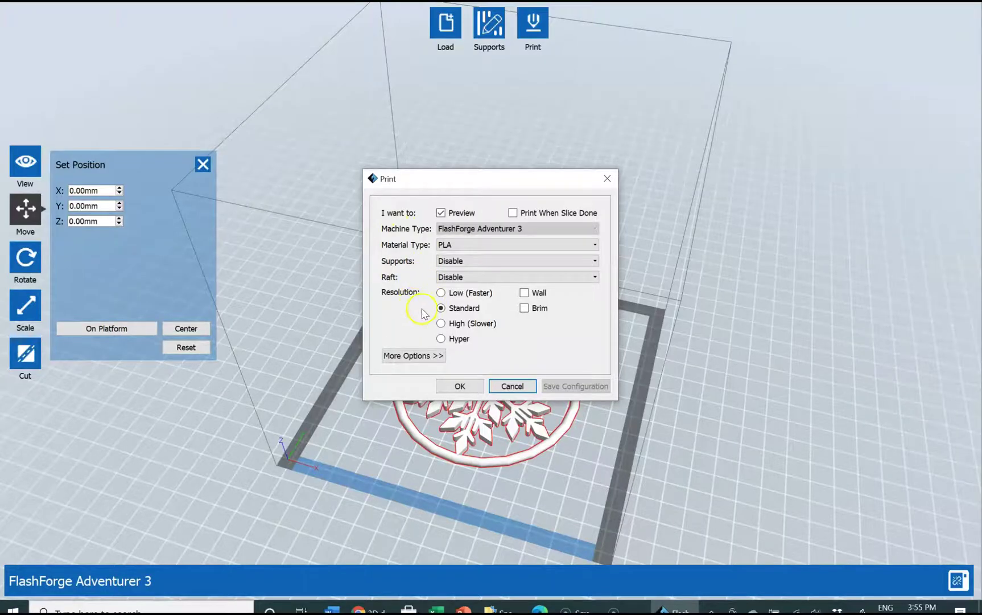
click(448, 389)
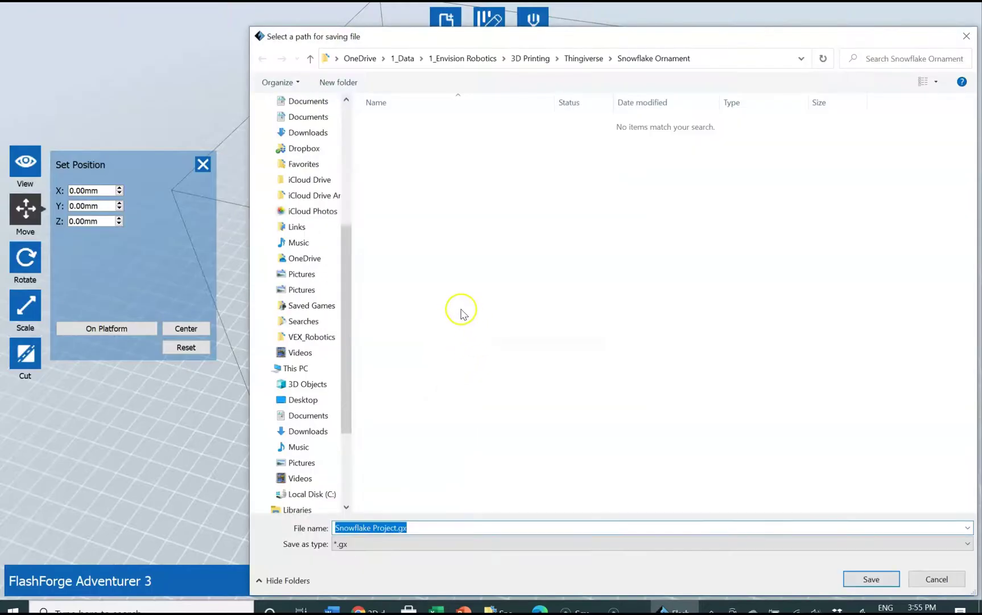
drag(479, 32, 335, 20)
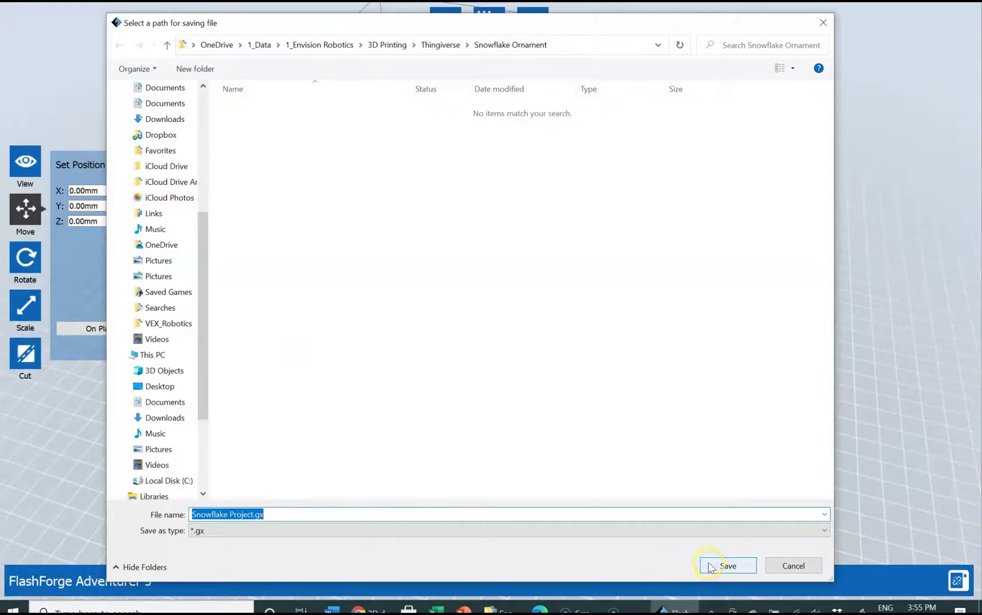
click(710, 566)
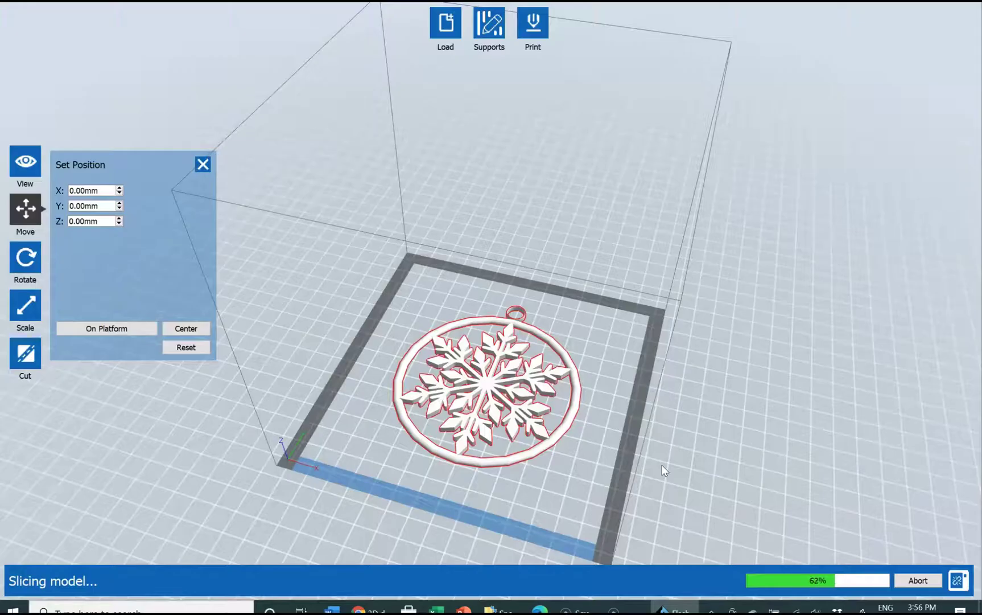
click(638, 453)
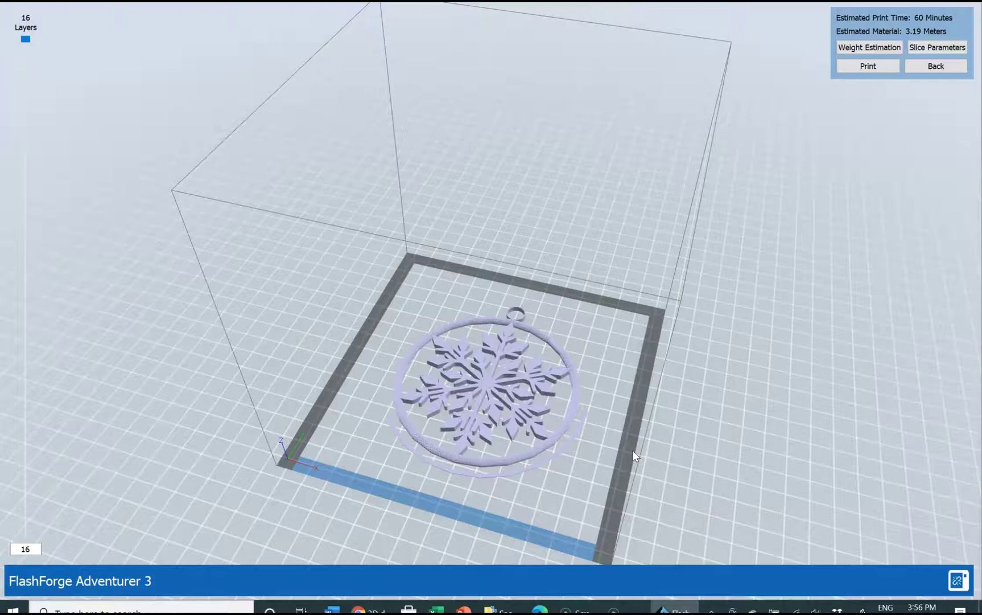
click(644, 418)
right_drag(629, 423, 631, 414)
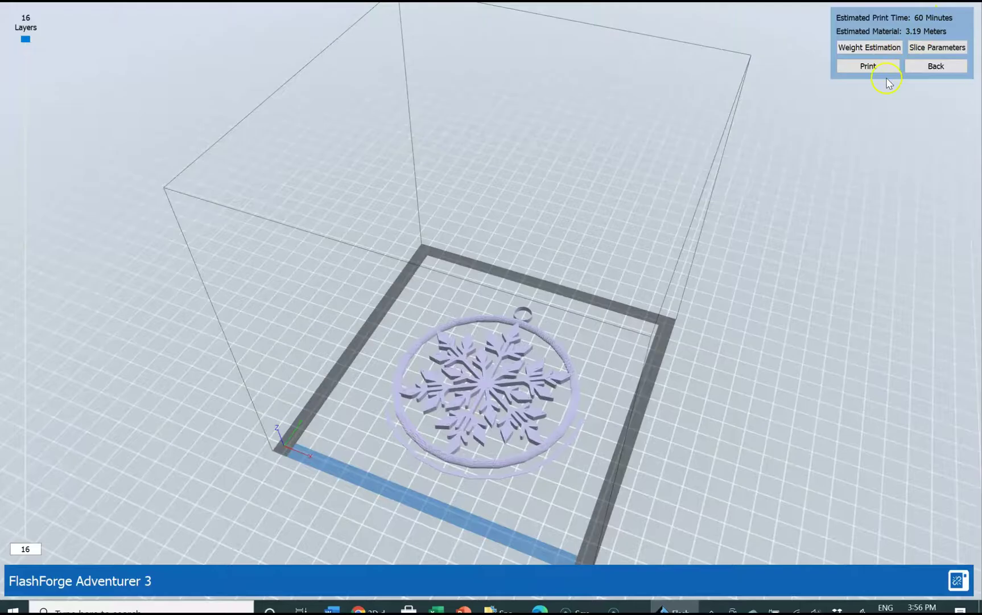
click(870, 48)
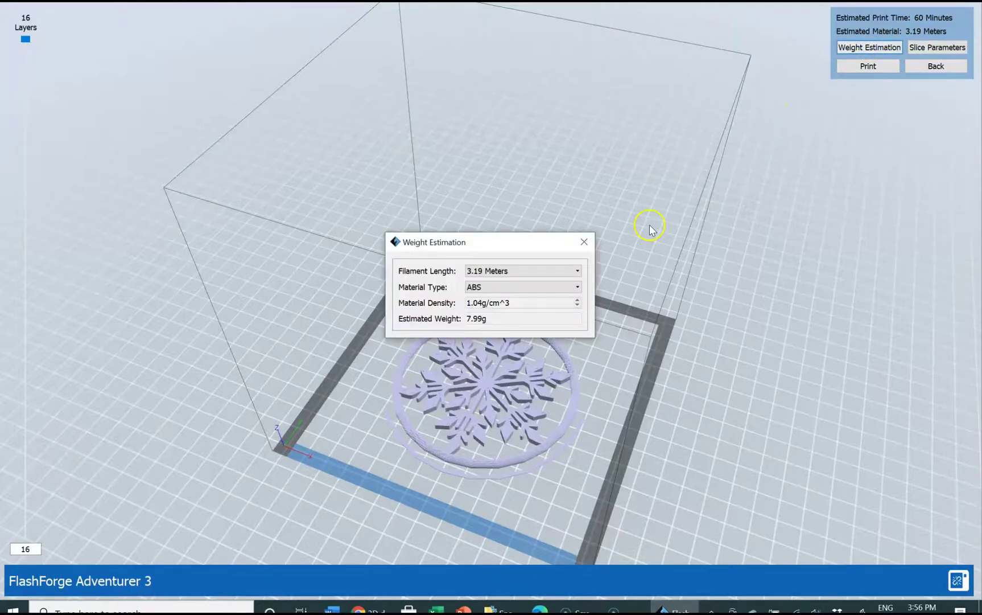
click(501, 289)
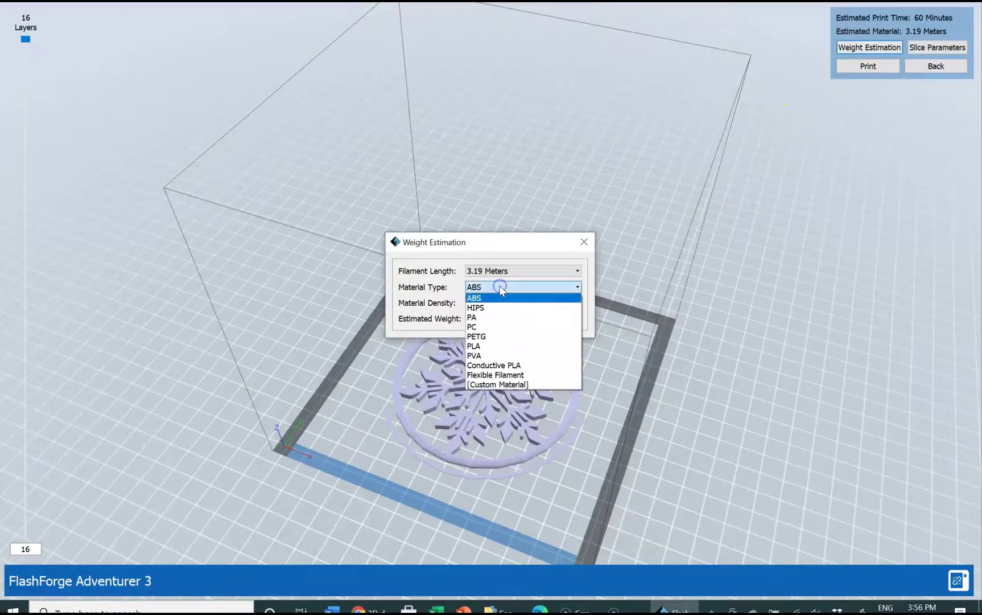
click(482, 345)
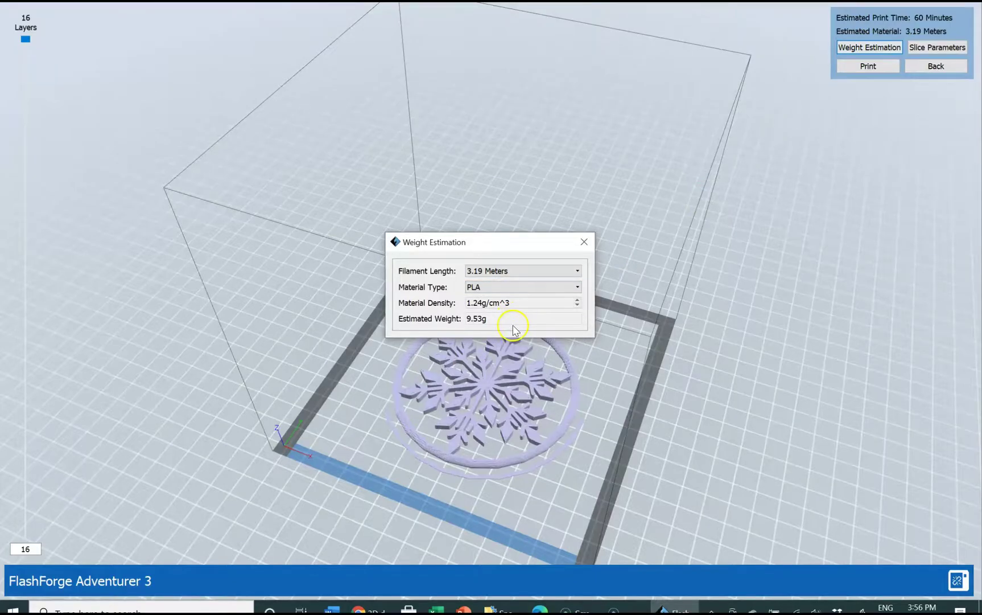
click(584, 243)
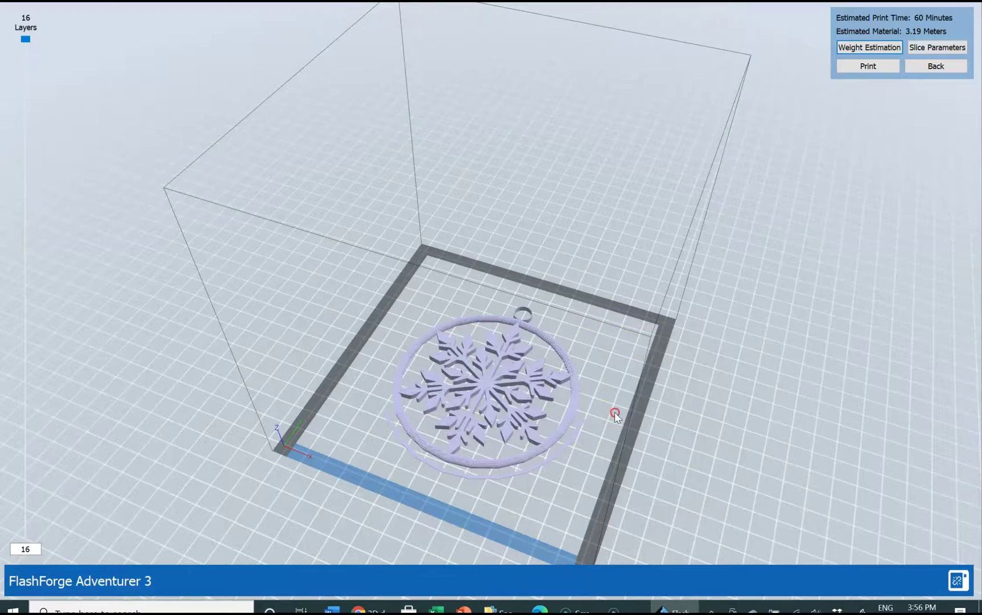
mouse_move(615, 412)
mouse_down()
mouse_move(624, 396)
mouse_move(305, 298)
mouse_up()
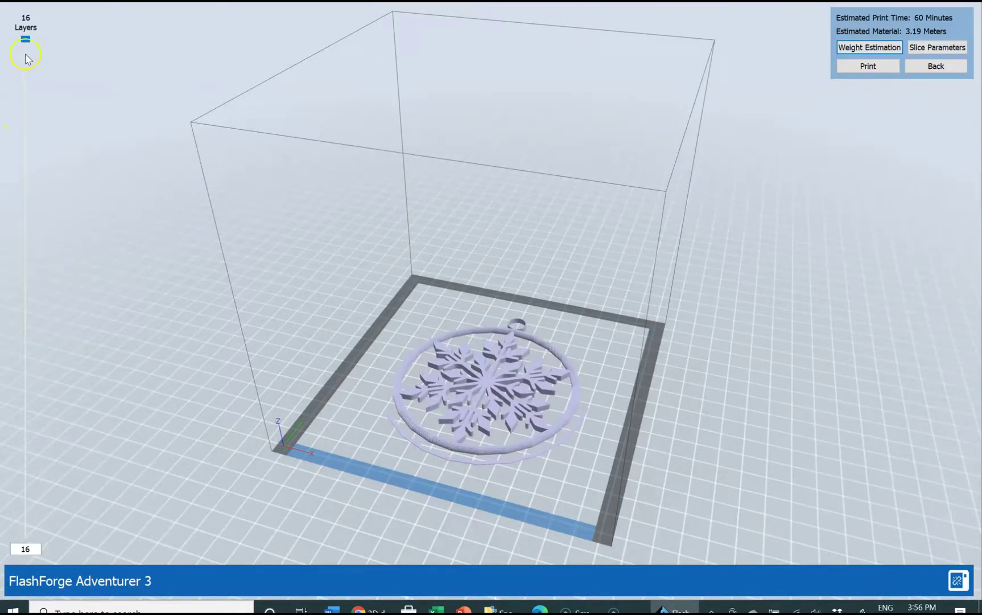
mouse_move(25, 41)
mouse_down()
mouse_move(16, 153)
mouse_move(30, 534)
mouse_up()
mouse_move(26, 494)
mouse_down()
mouse_move(35, 136)
mouse_move(26, 28)
mouse_up()
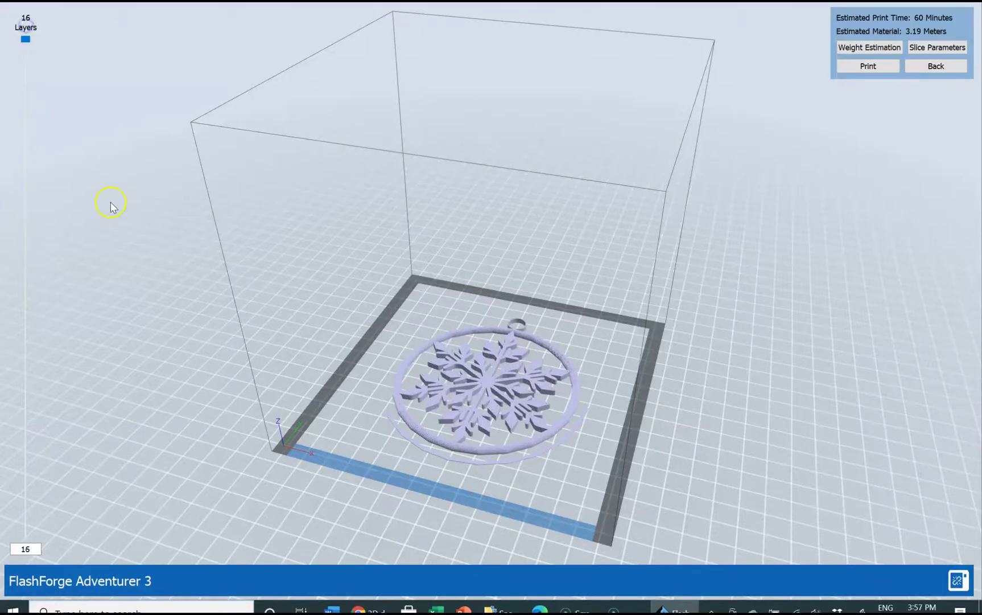